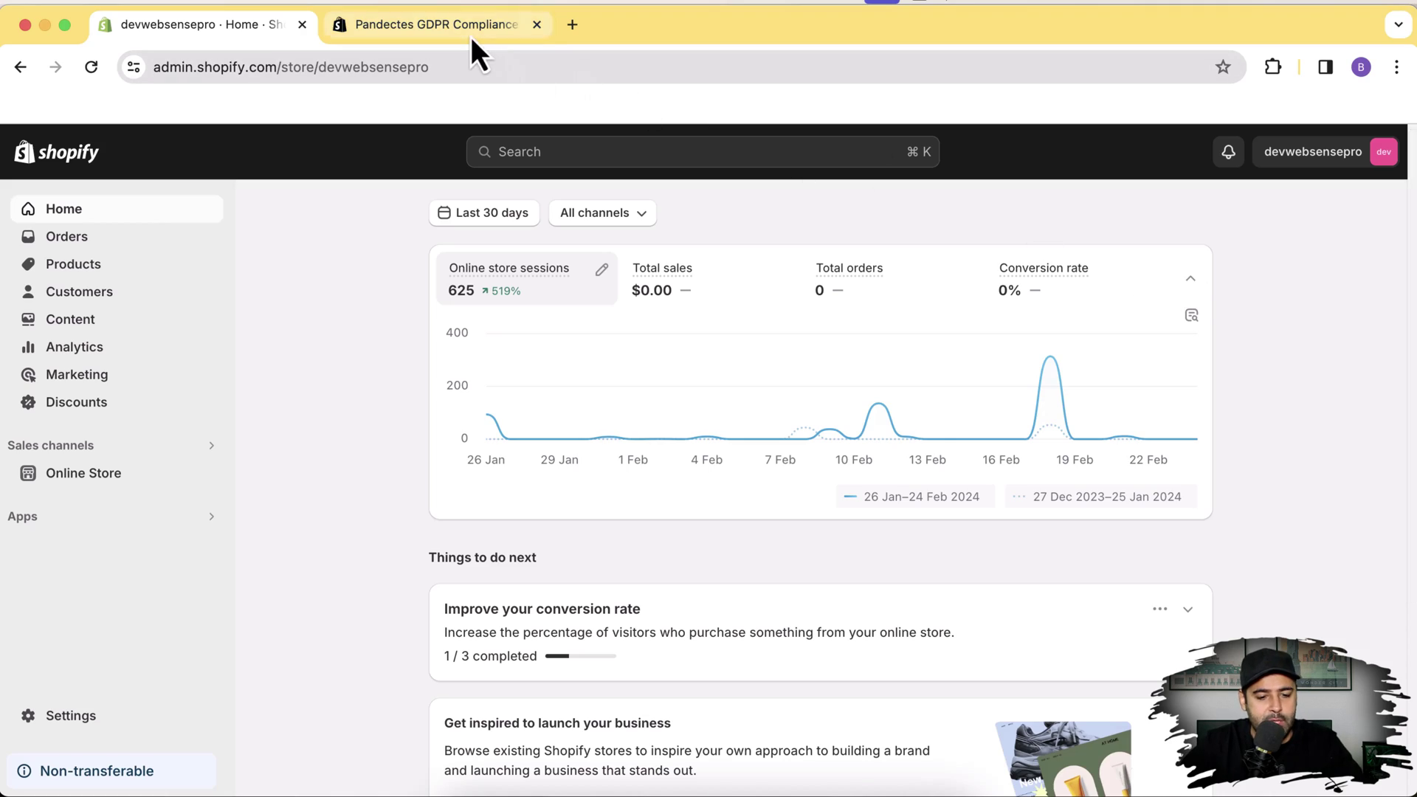
- Bring up the Pandectes GDPR Compliance listing and review its pricing plans, then return to the top
click(469, 29)
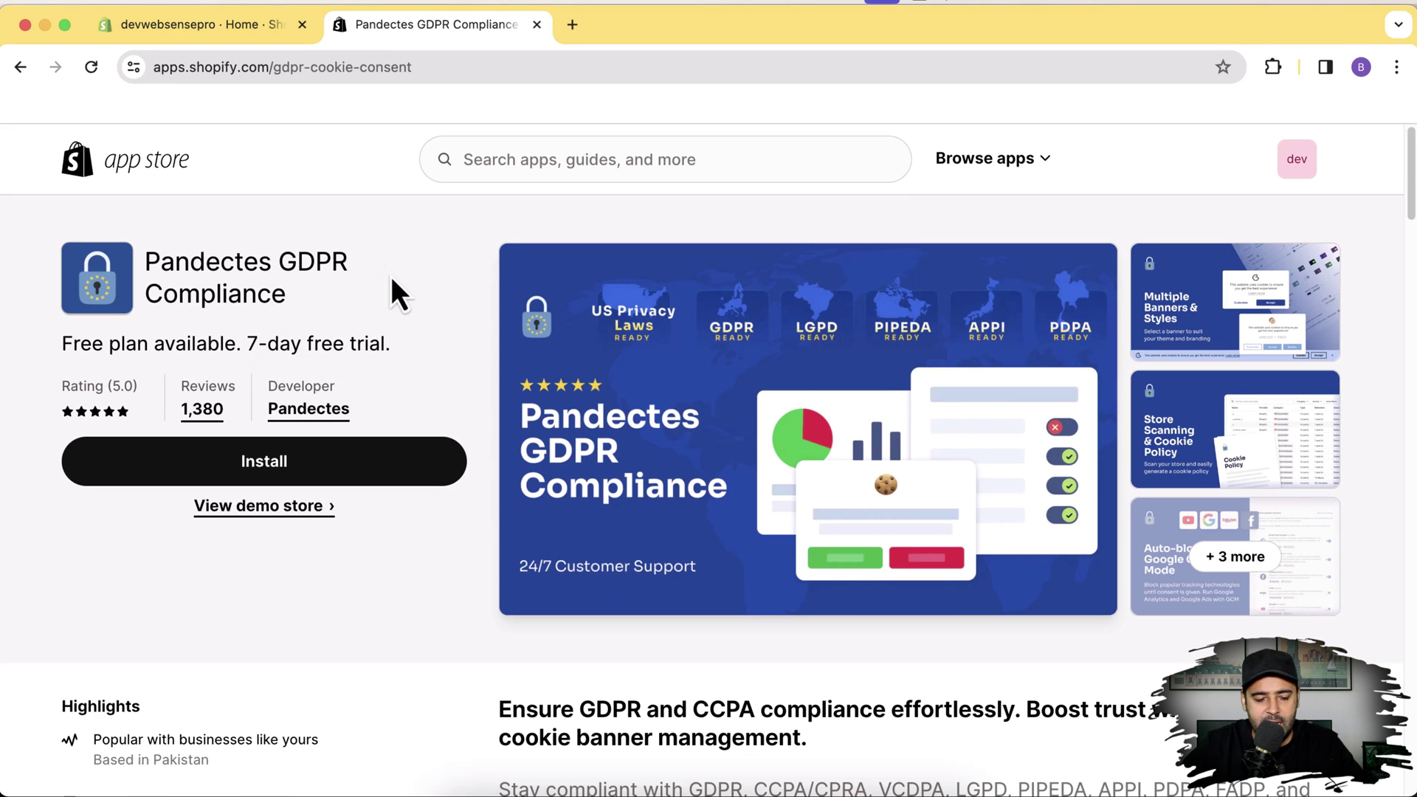
scroll(392, 279, down, 10)
scroll(391, 277, down, 8)
scroll(391, 277, up, 2)
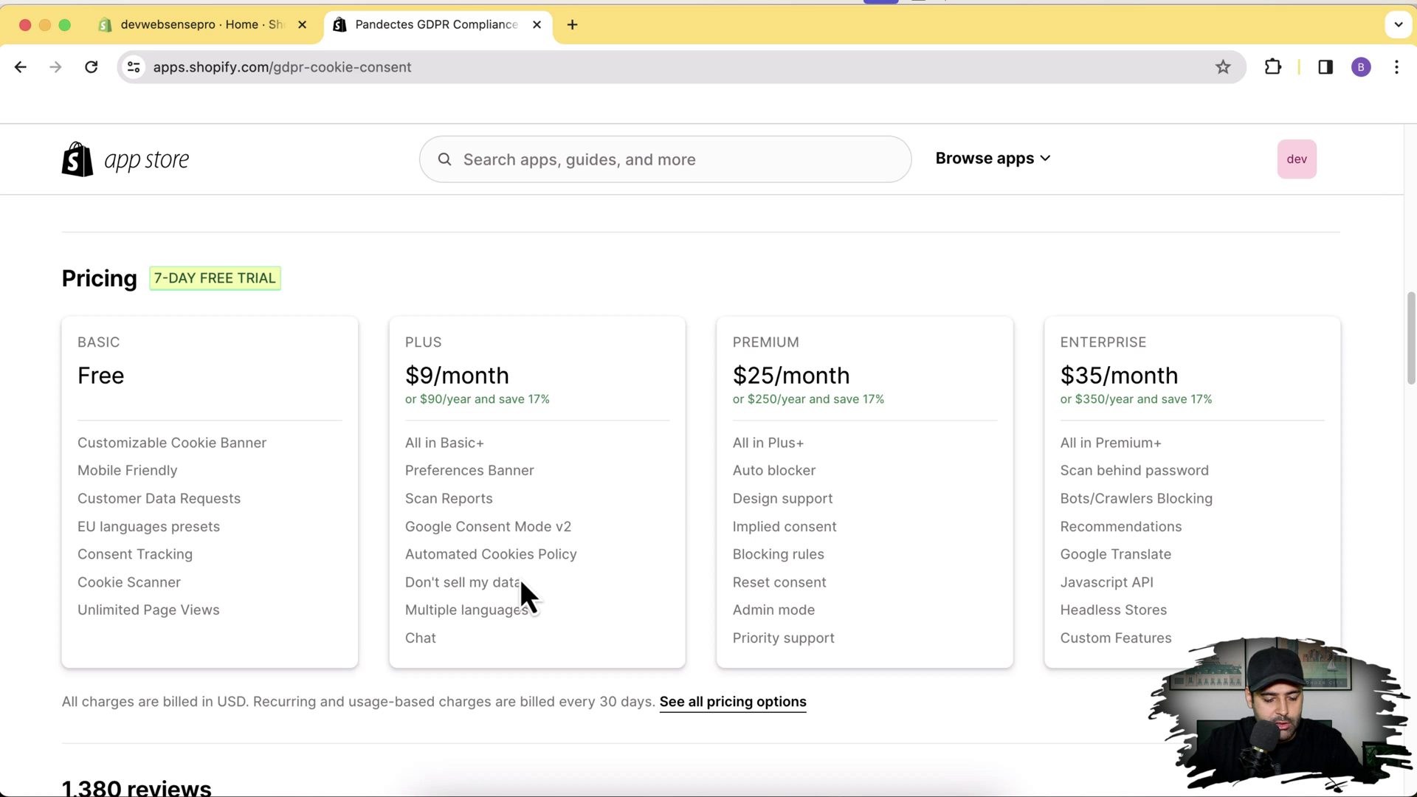
scroll(676, 517, up, 15)
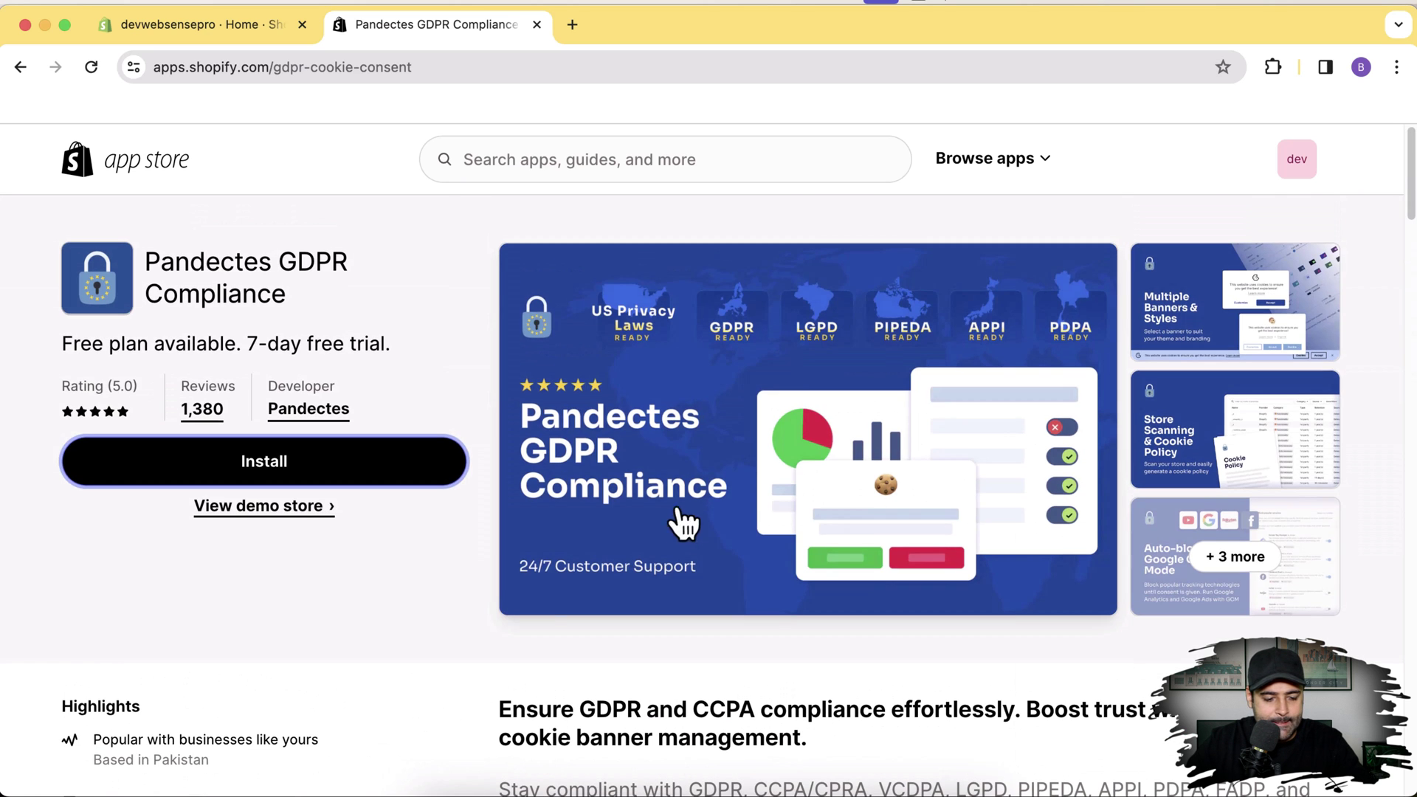
- Install Pandectes GDPR Compliance, approving its access to personal data and store data
click(375, 482)
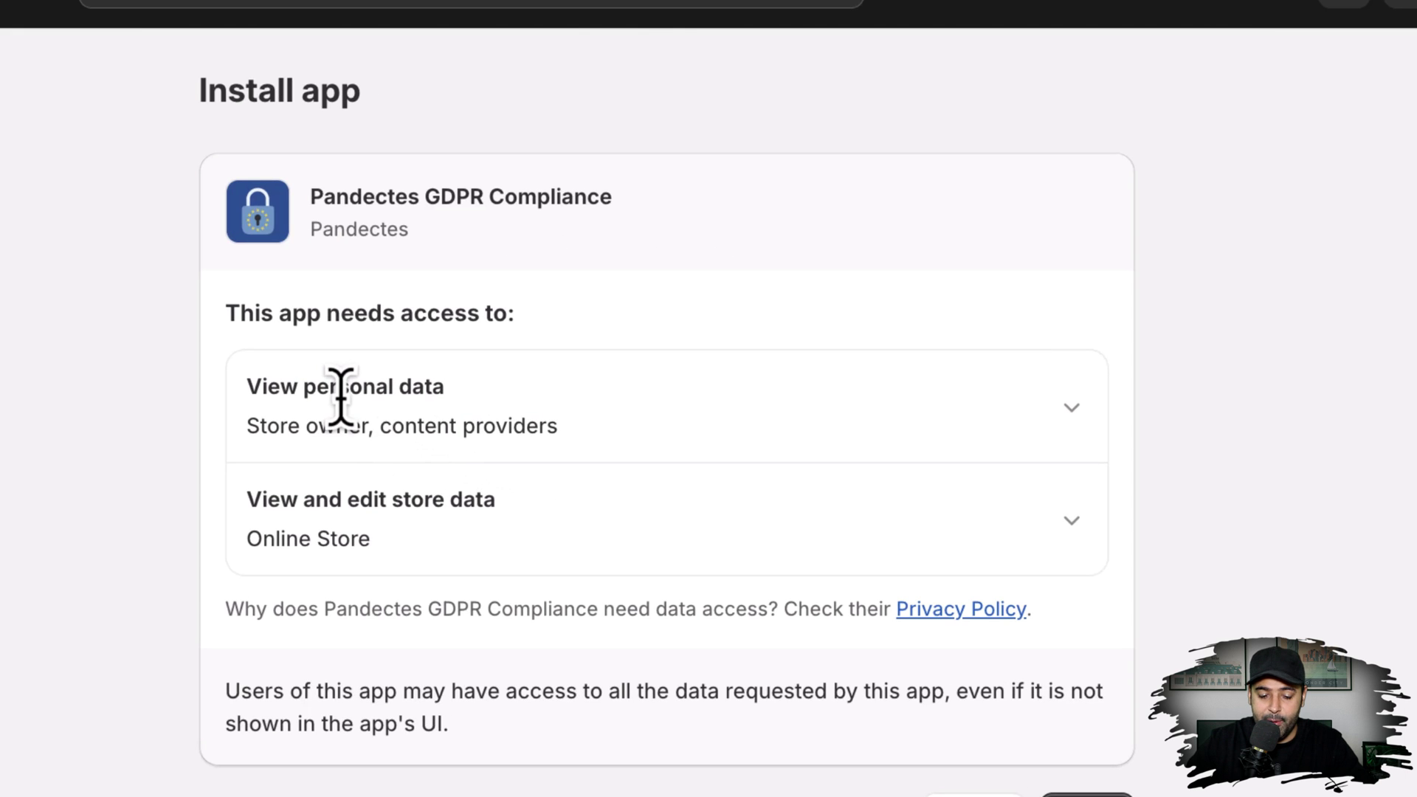
click(549, 720)
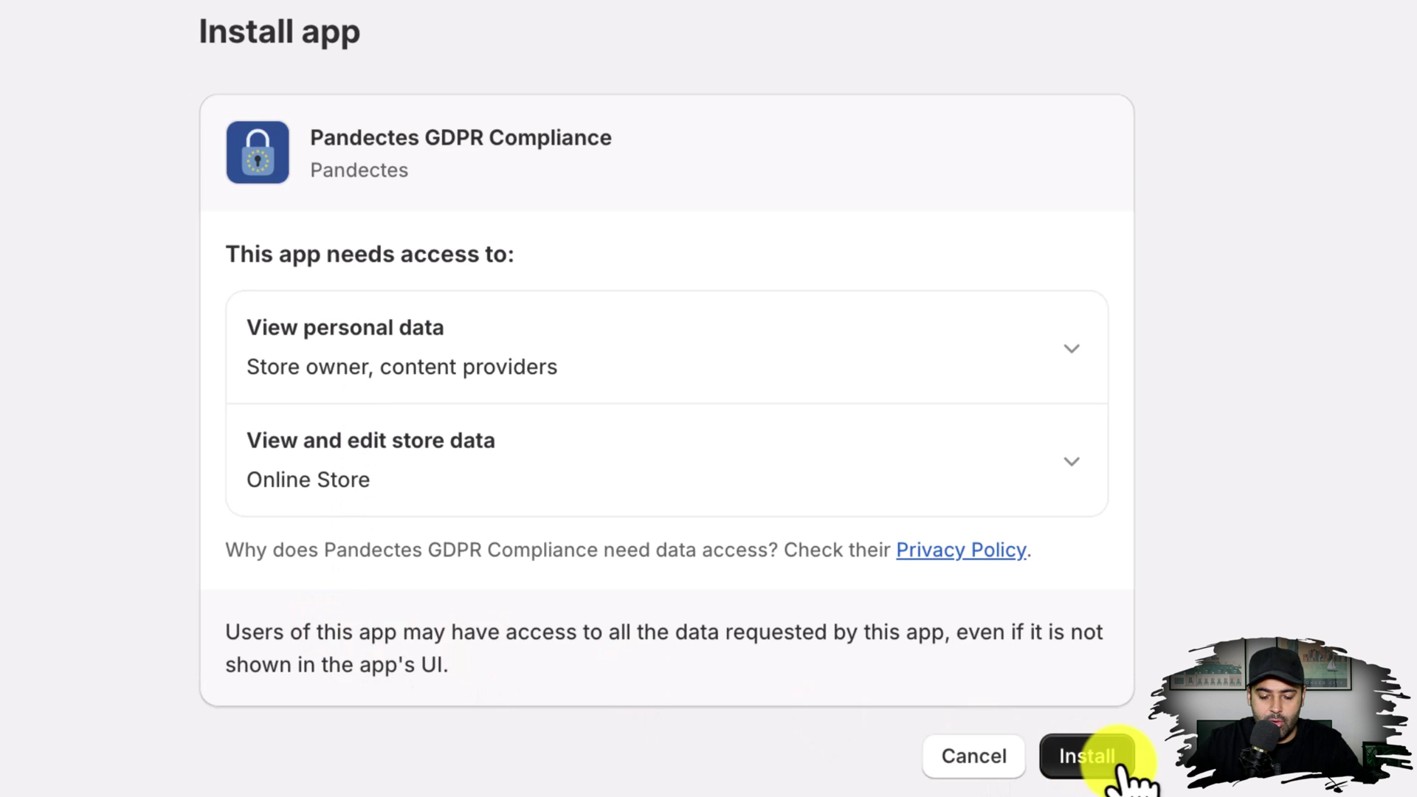
click(1118, 768)
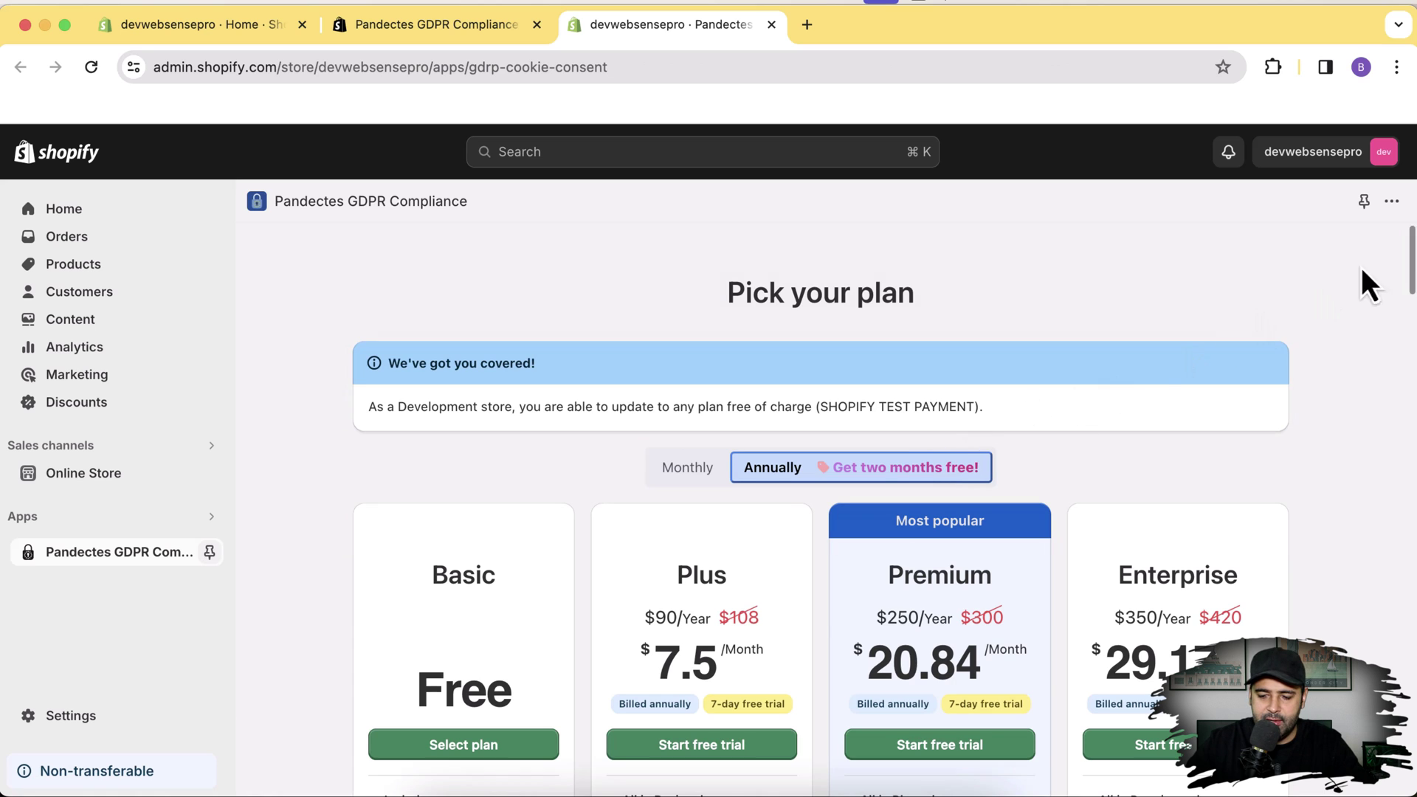
- Choose the free Basic plan on the Pick your plan page
drag(1412, 264, 1412, 301)
click(445, 452)
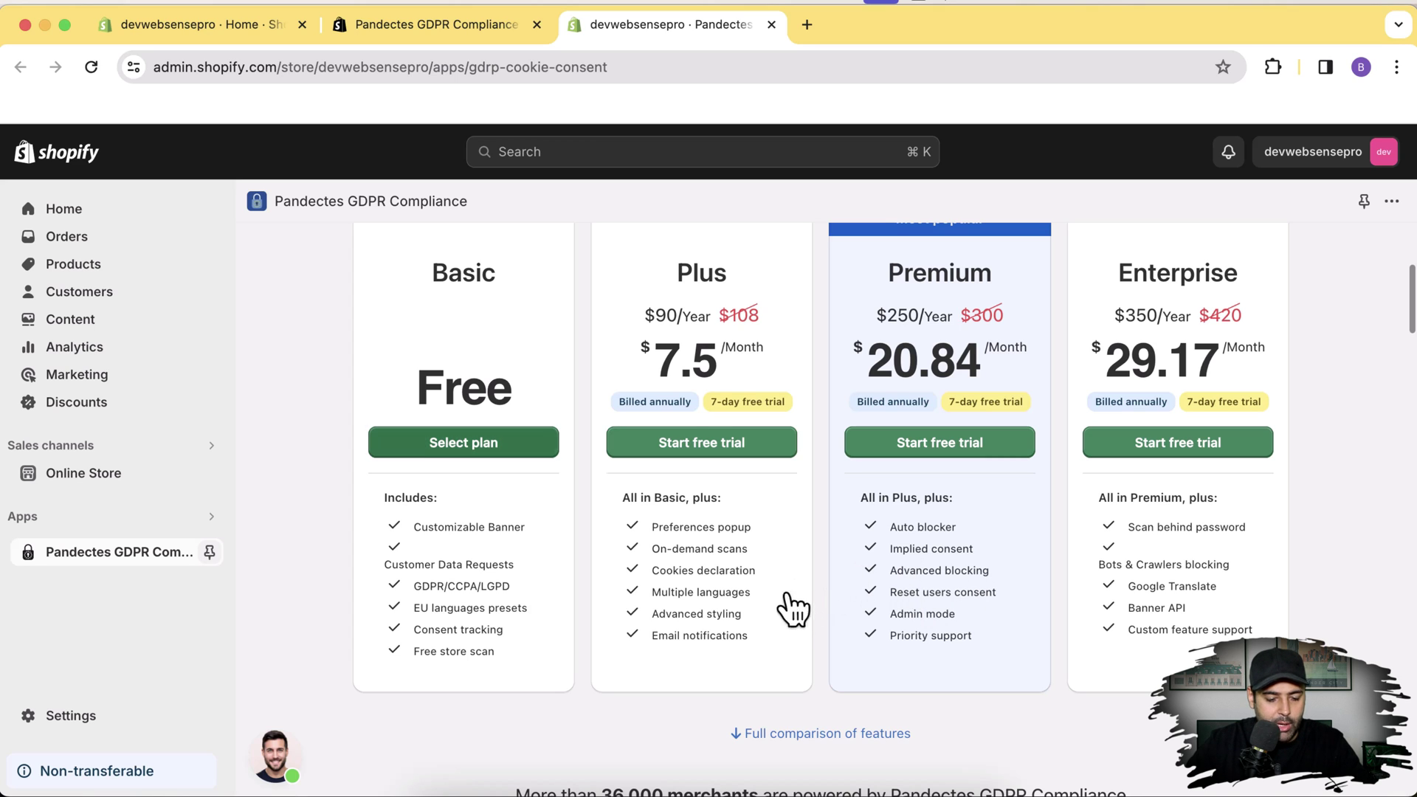
click(413, 446)
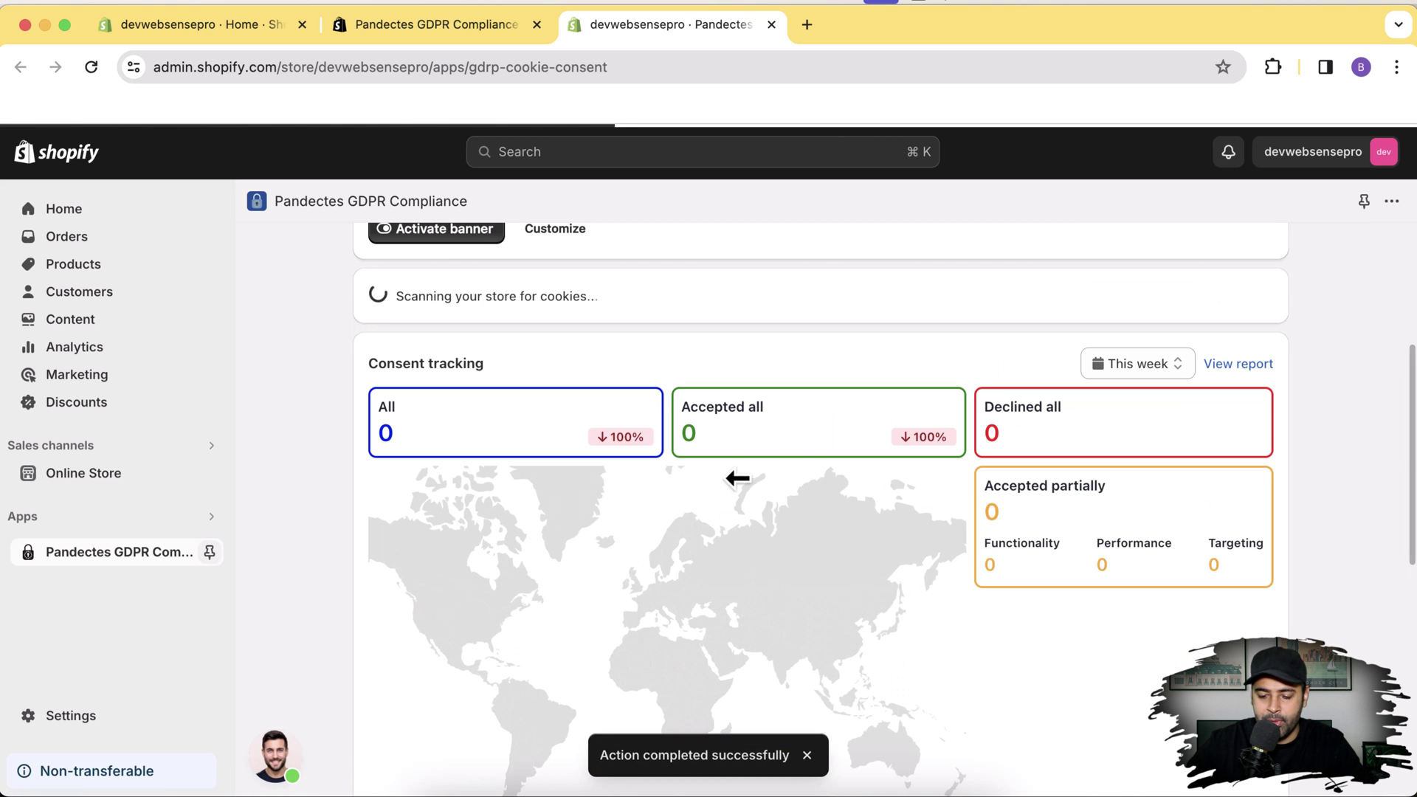
- Wait for the cookie scan to finish, then view its report of 10 cookies and 0 script tags
mouse_move(1412, 474)
mouse_down()
mouse_move(1412, 421)
mouse_move(1404, 487)
mouse_up()
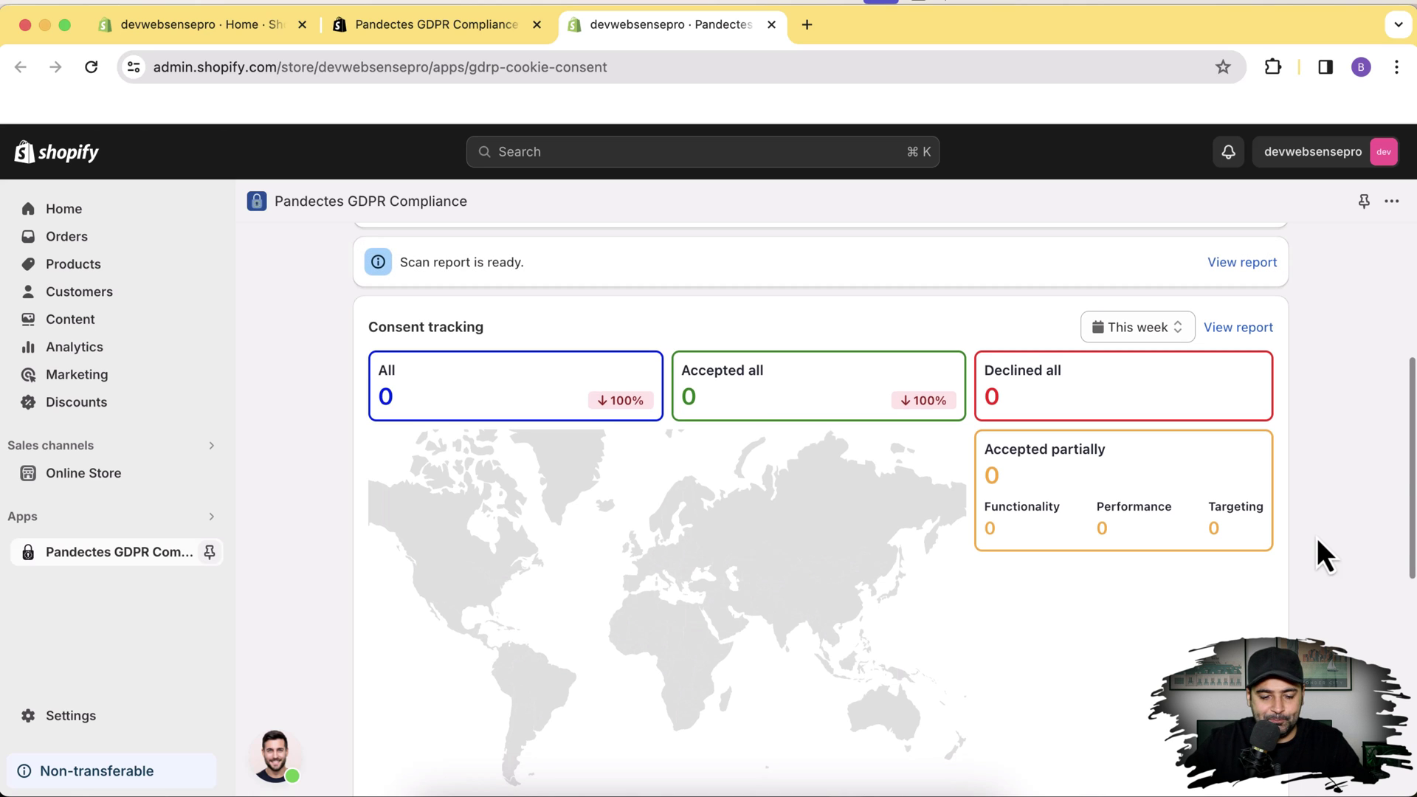
drag(1413, 469, 1411, 412)
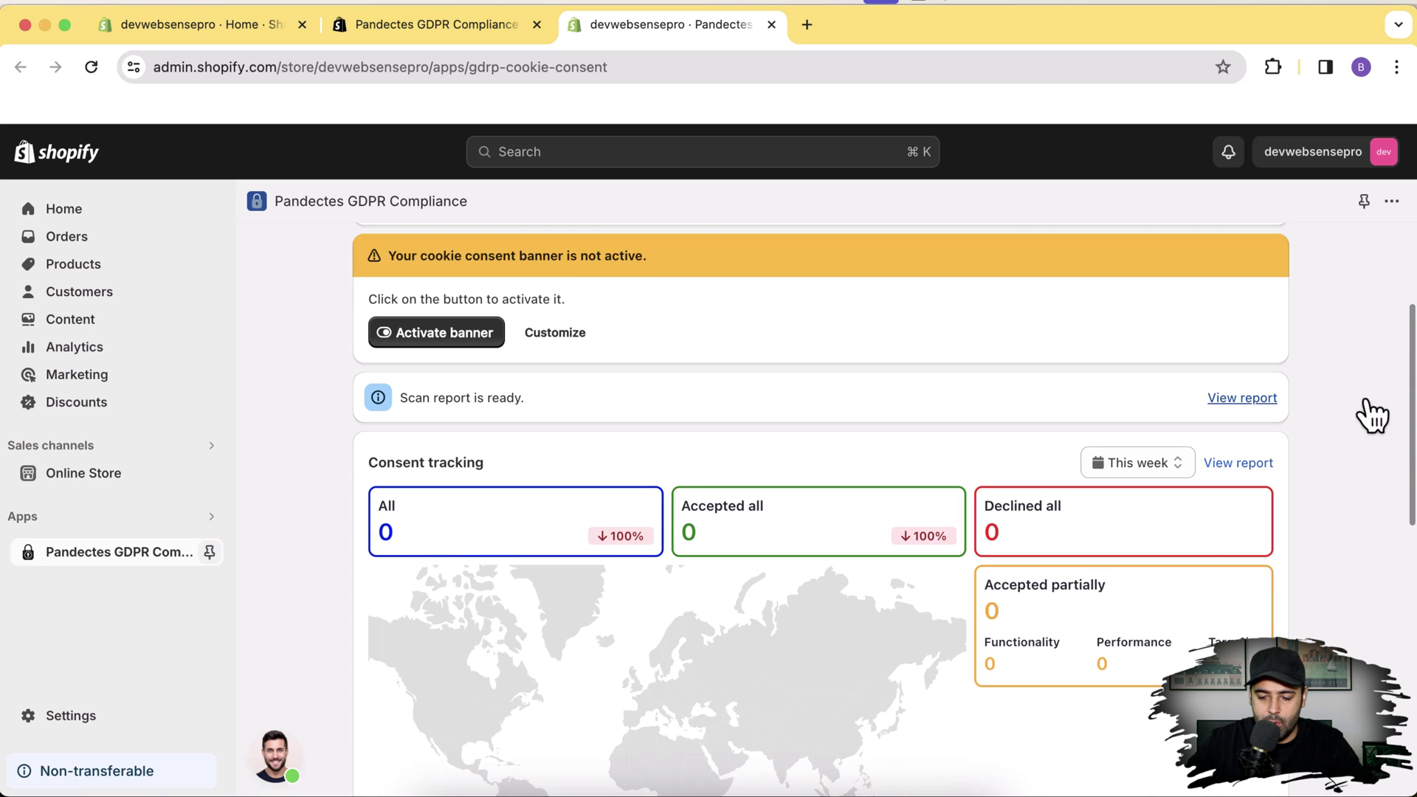
click(1243, 399)
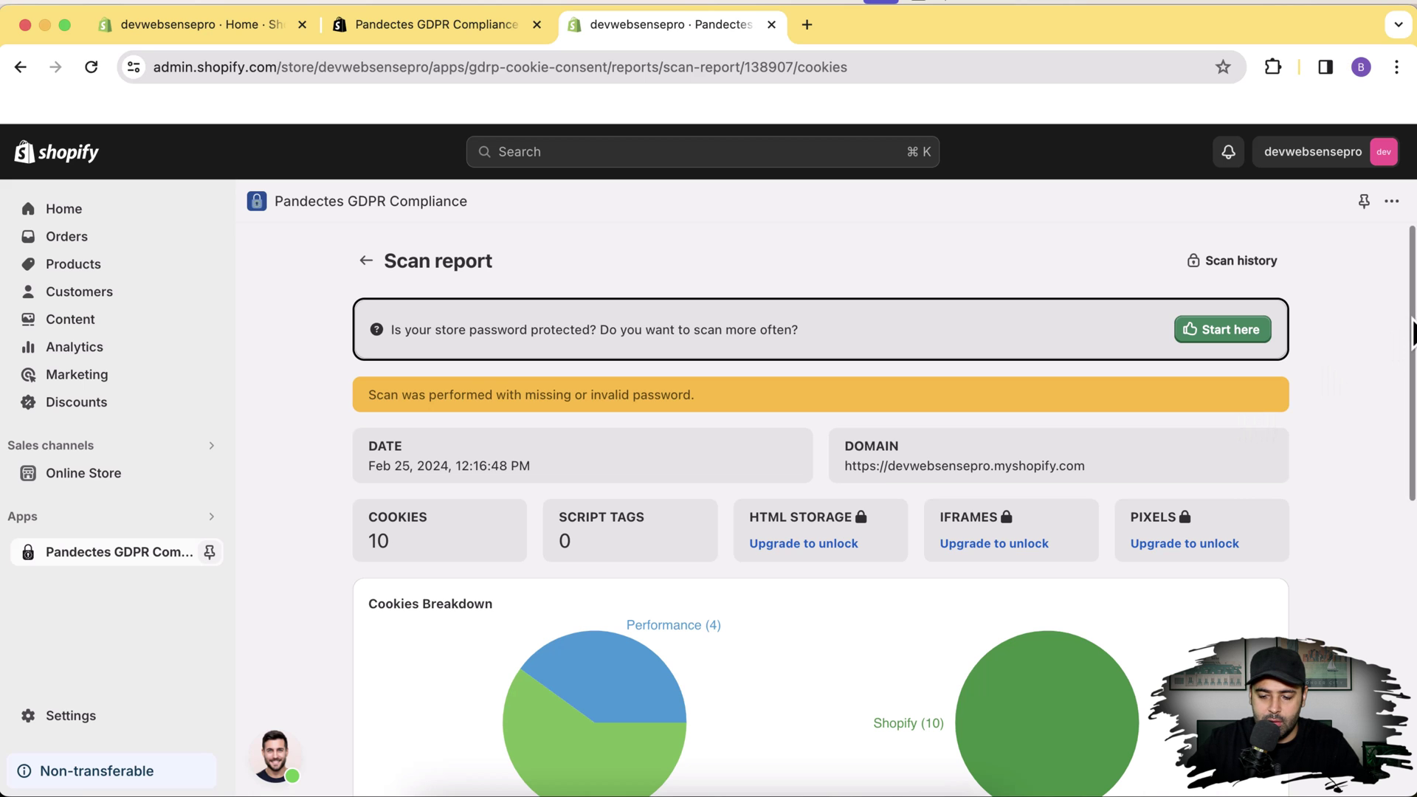
- Review the 10 detected cookies by category and provider, then return to the dashboard
scroll(1406, 413, down, 3)
scroll(1406, 424, down, 7)
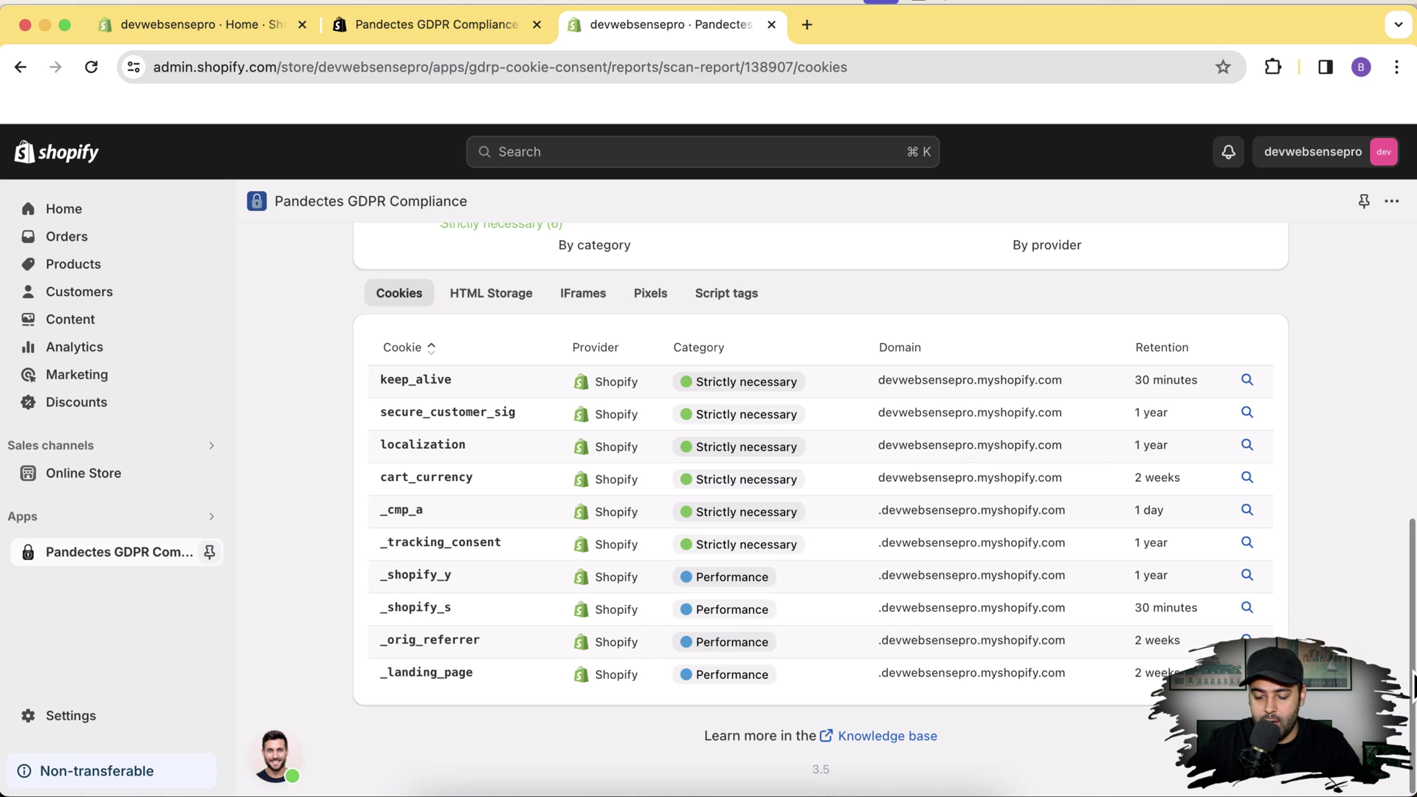
scroll(1413, 683, up, 10)
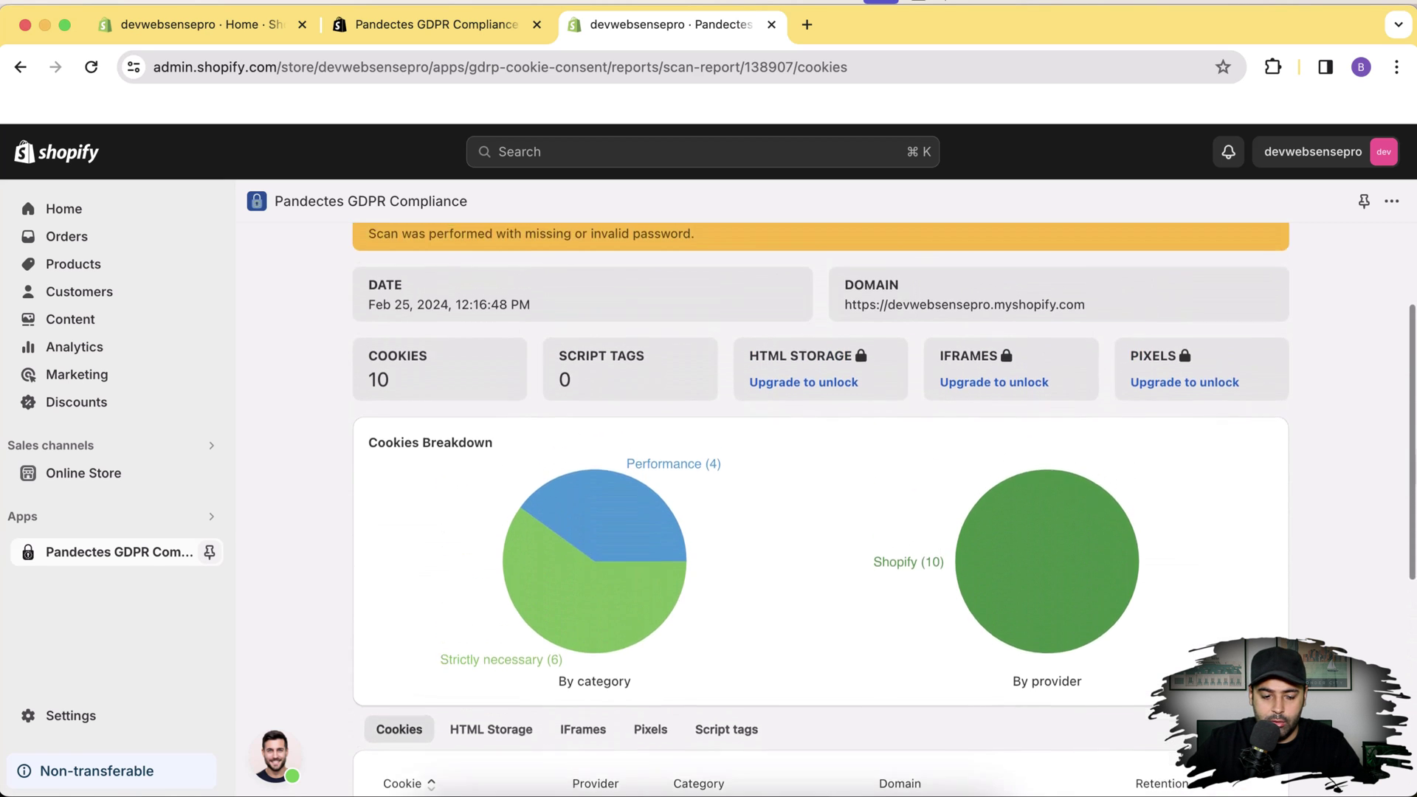
scroll(1412, 683, up, 2)
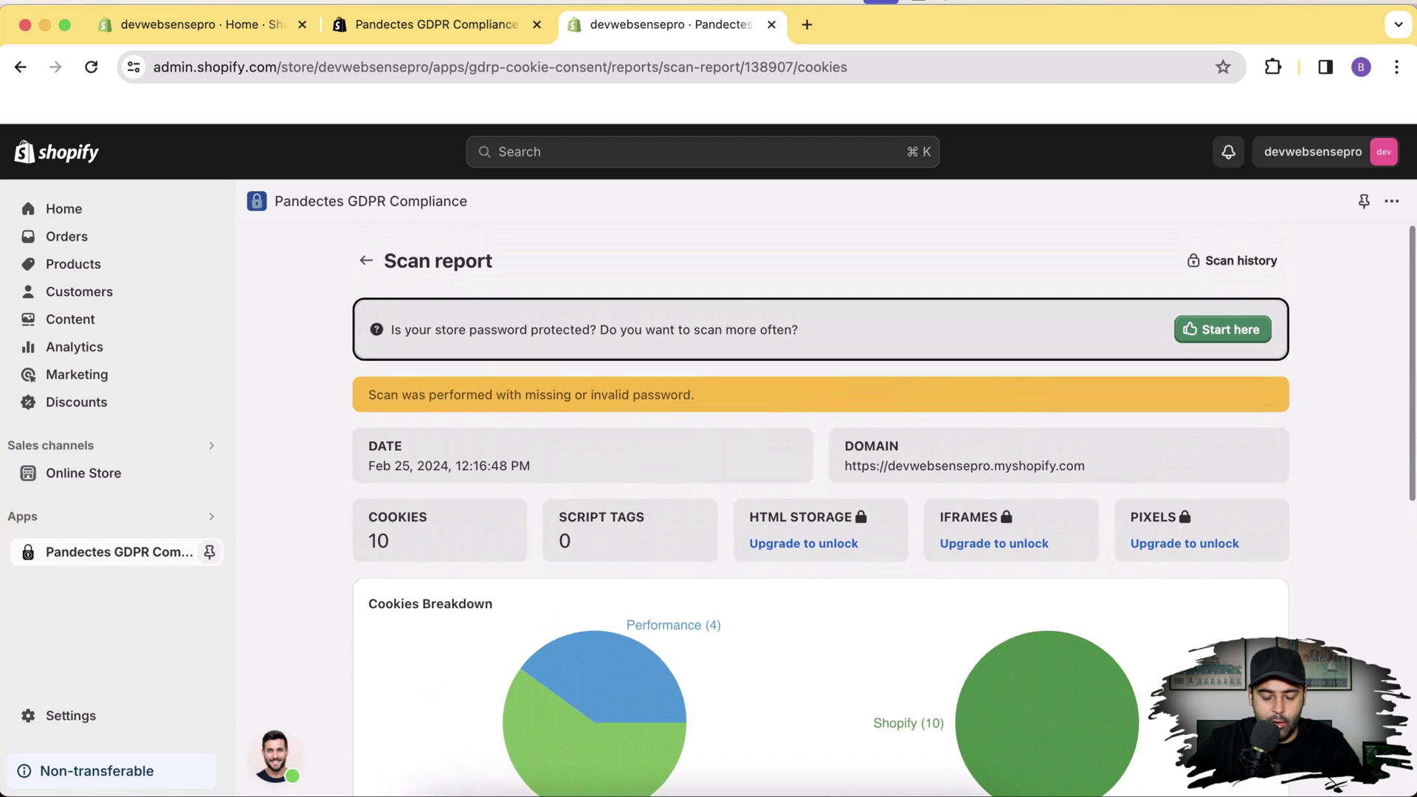
click(366, 261)
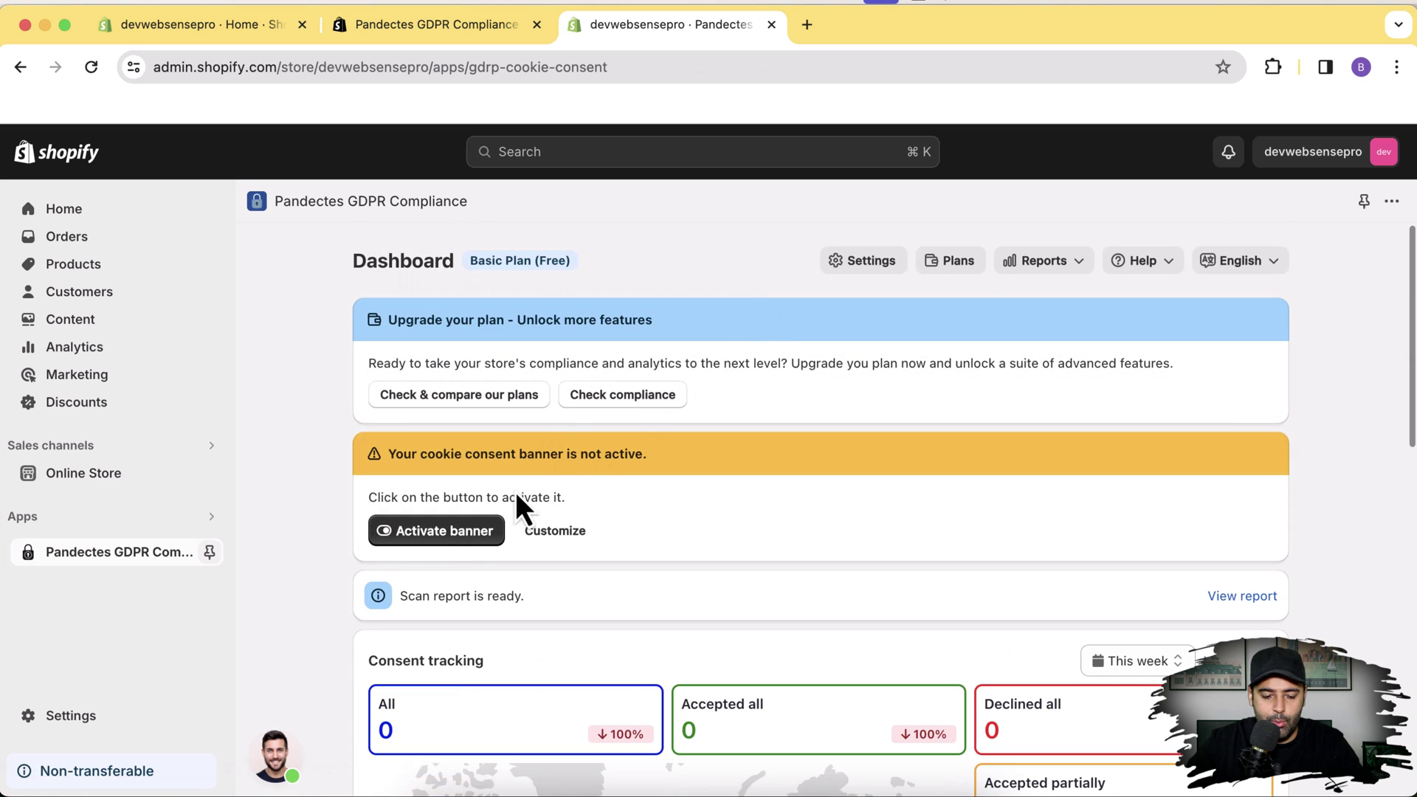
- Activate the cookie consent banner and check it live on the storefront with Decline and Accept
click(447, 544)
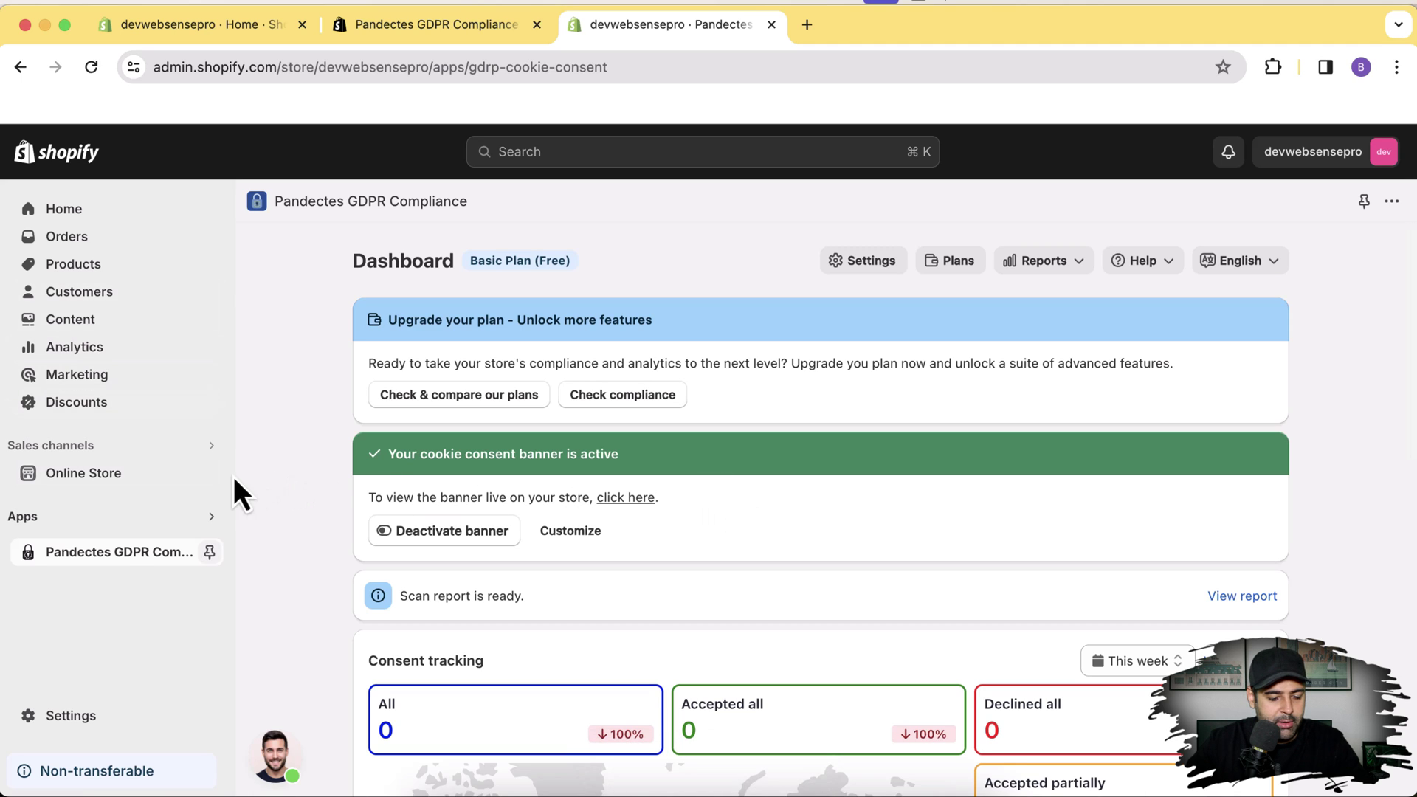
click(210, 473)
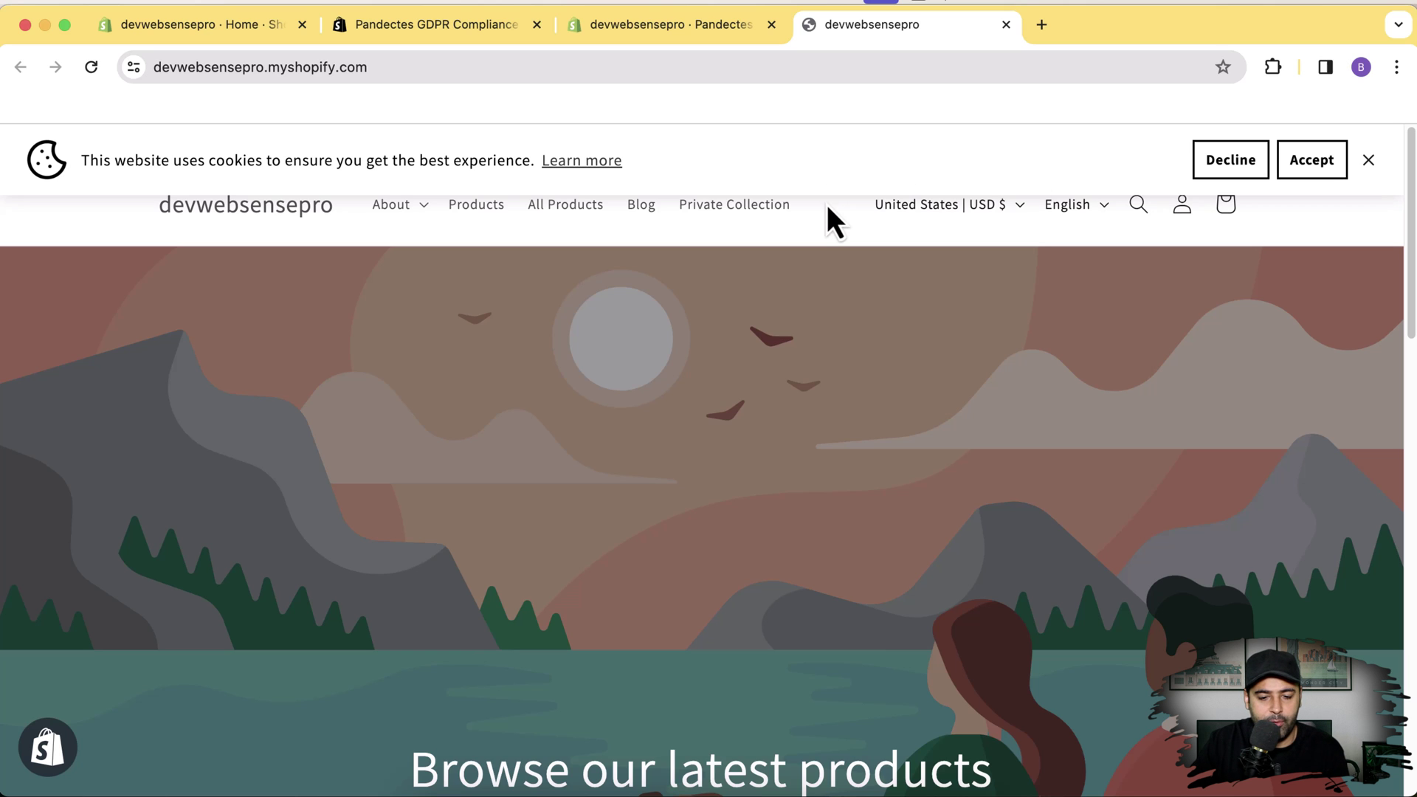
click(675, 34)
scroll(609, 379, down, 1)
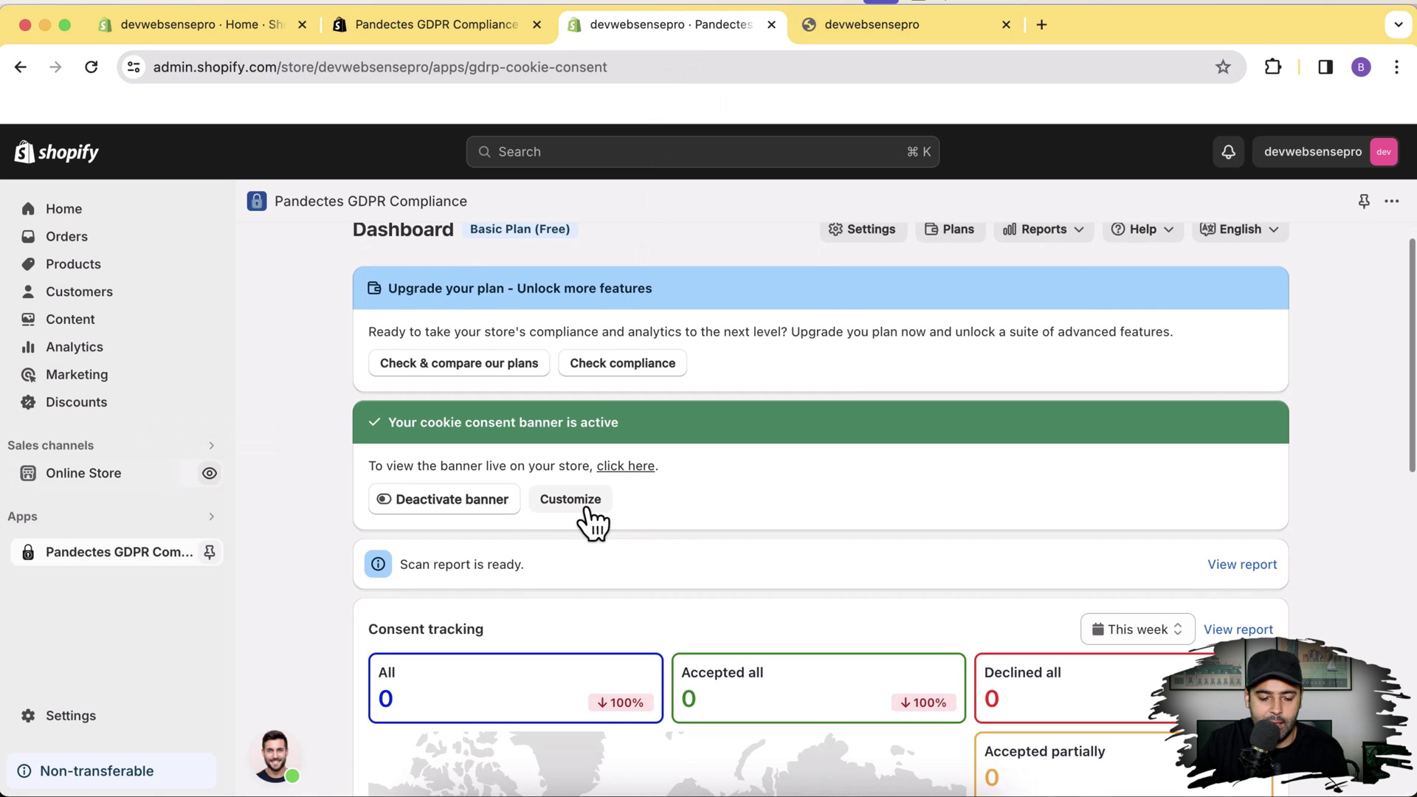
- In the banner's Customize settings, review the Style options: Layout, Colors and Advanced styling
click(589, 510)
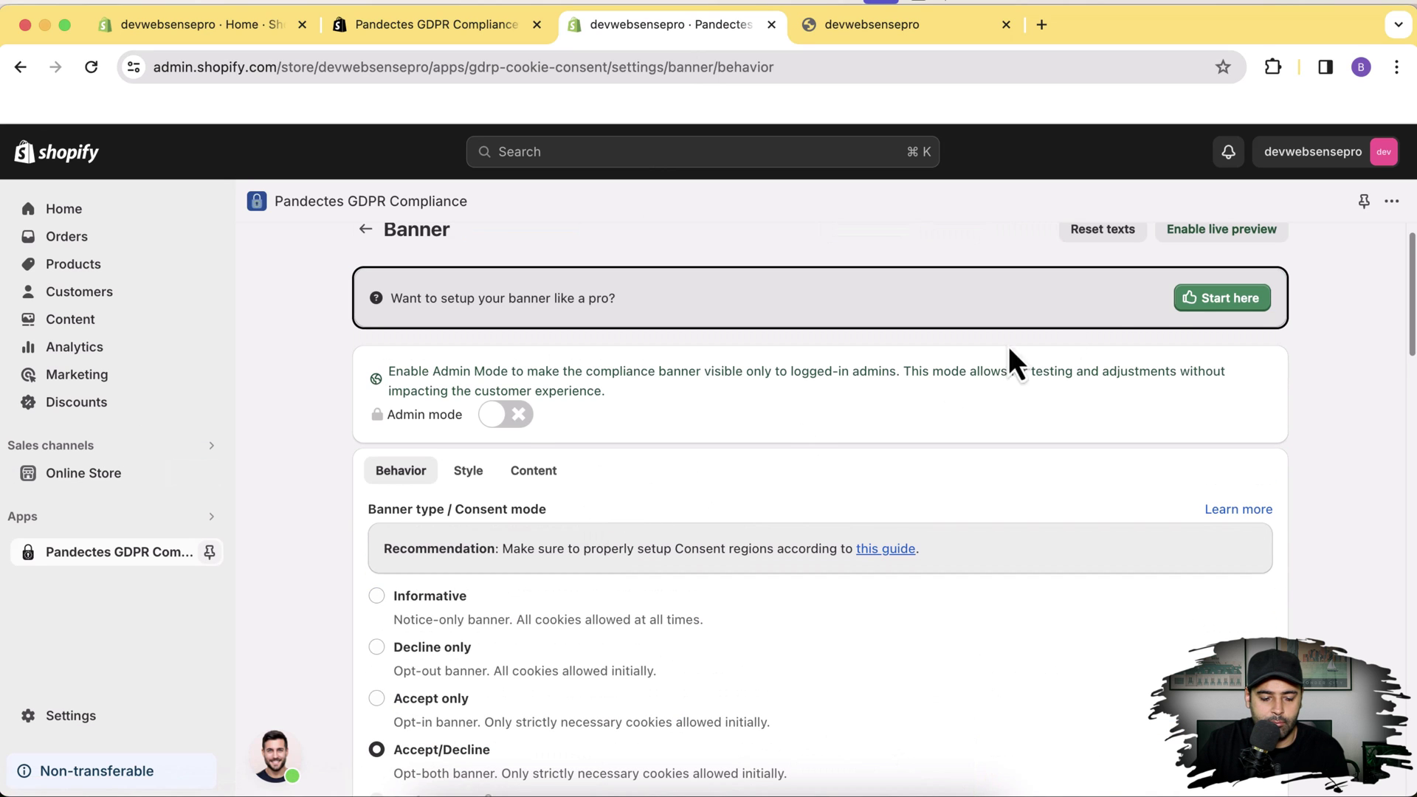
scroll(1167, 285, down, 4)
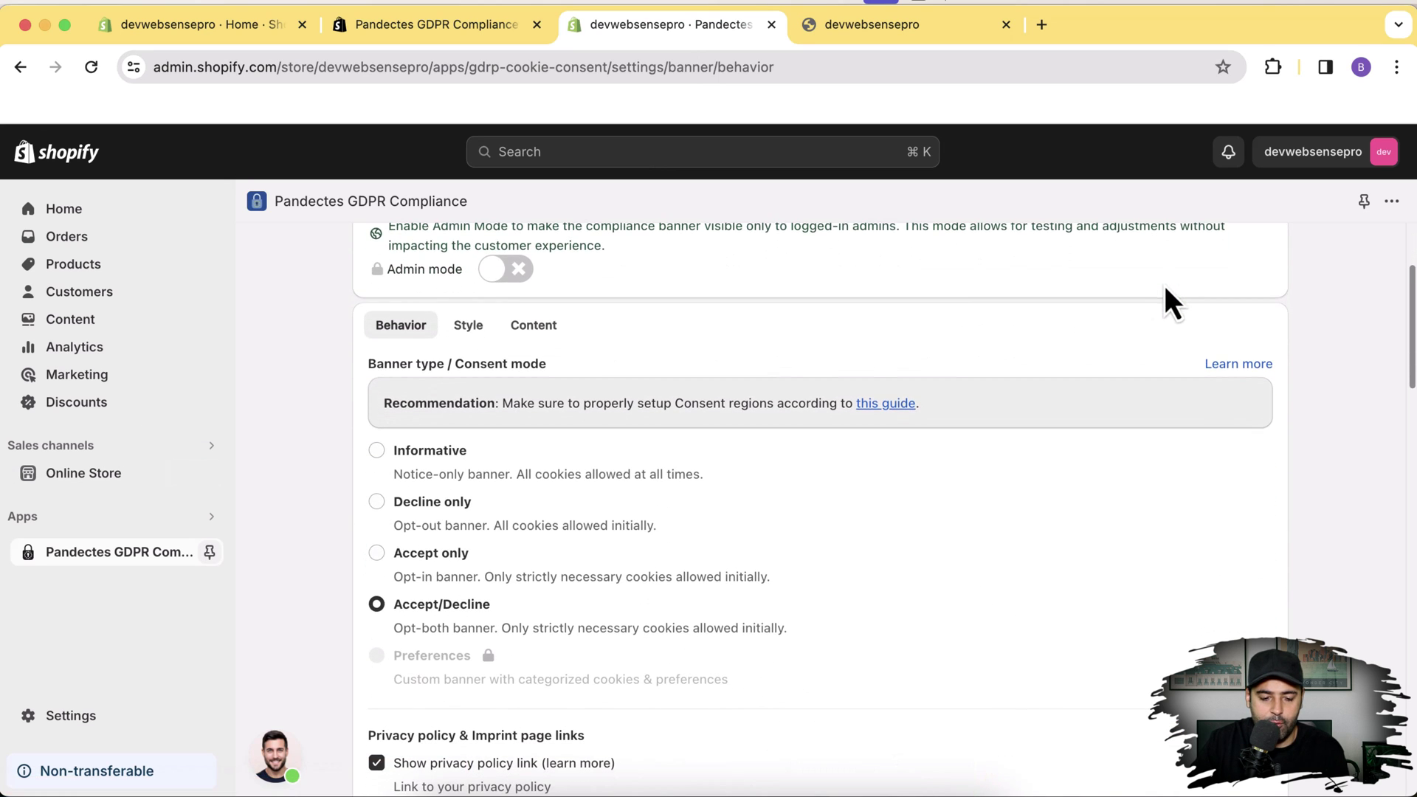
click(482, 336)
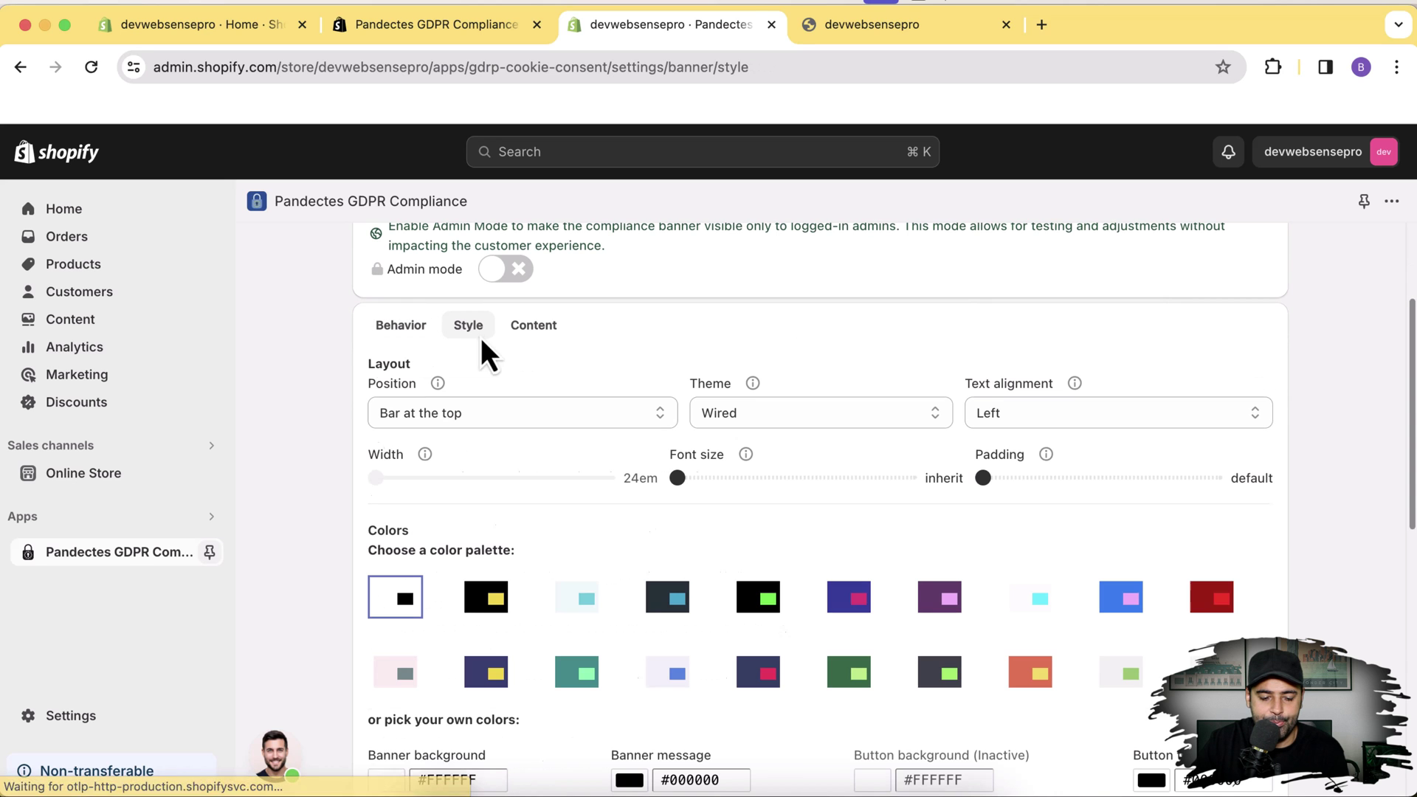
drag(1412, 365, 1373, 525)
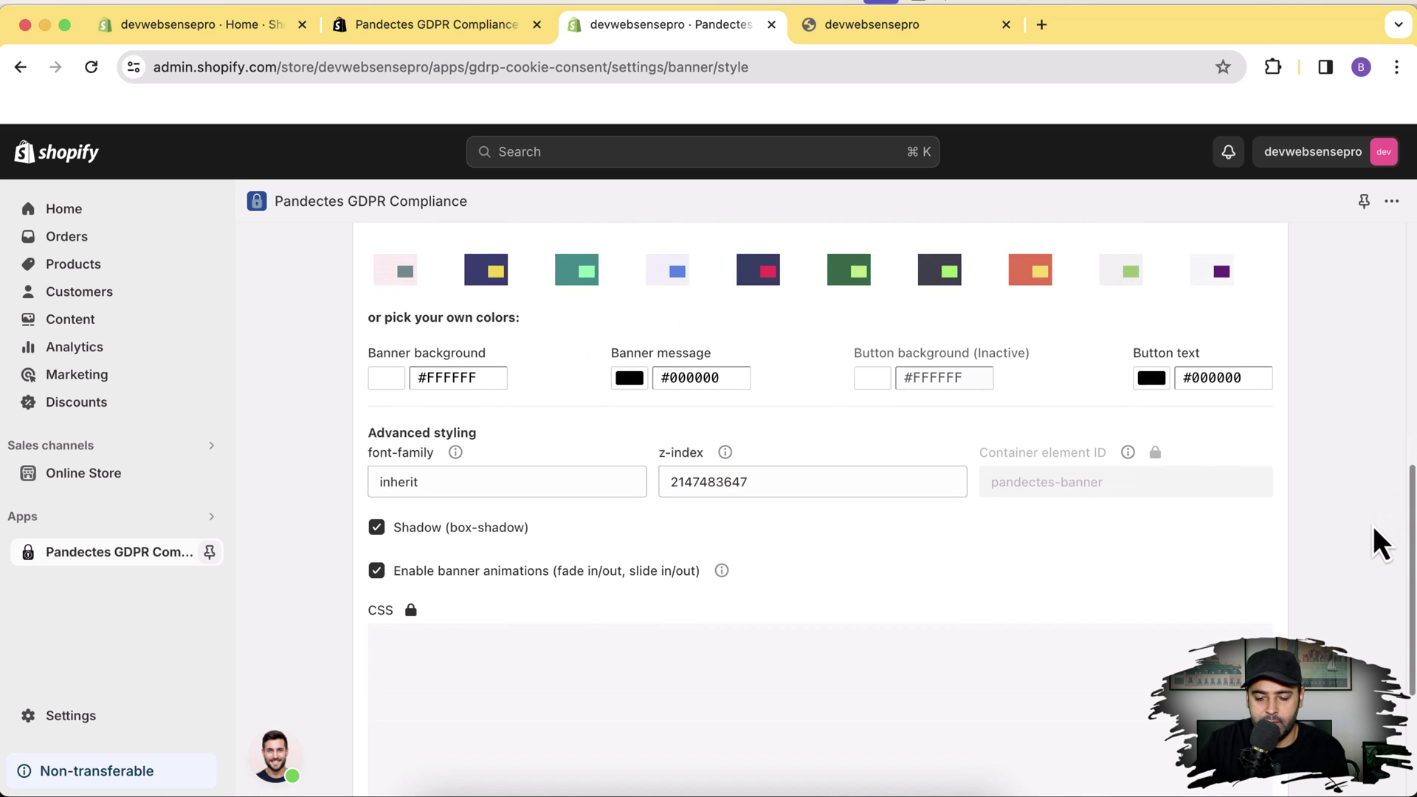
drag(1408, 529, 1403, 617)
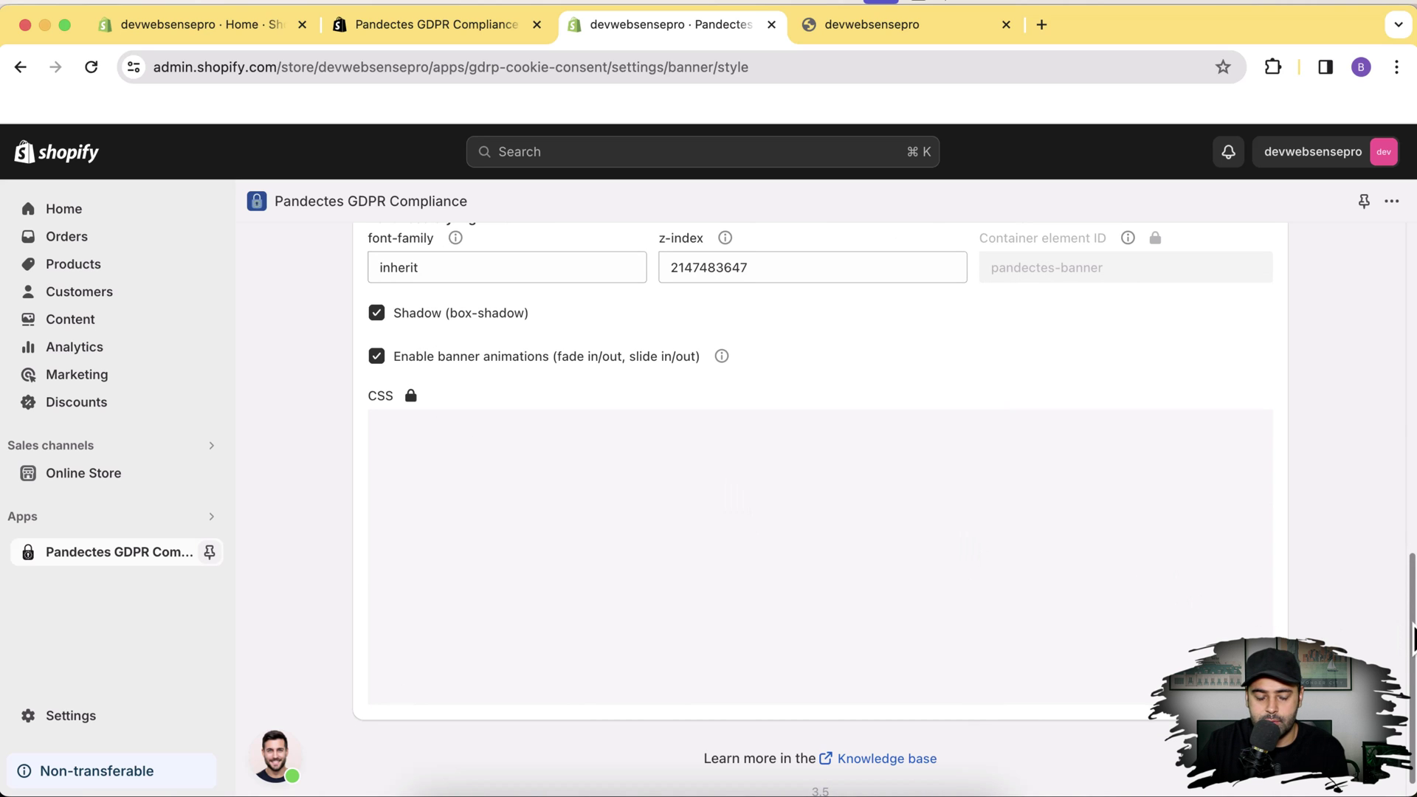
drag(1413, 633, 1413, 628)
scroll(1413, 628, up, 5)
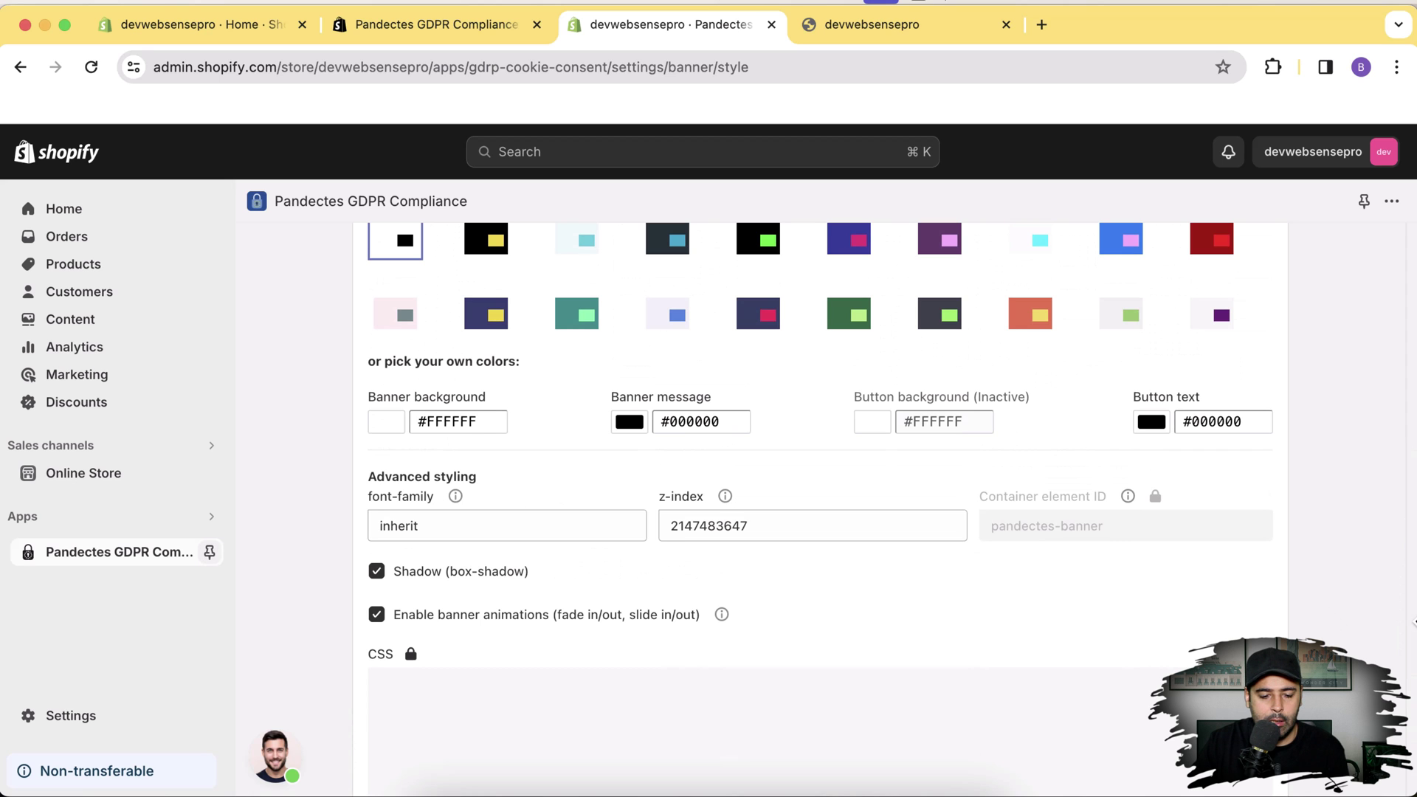
scroll(1411, 487, up, 2)
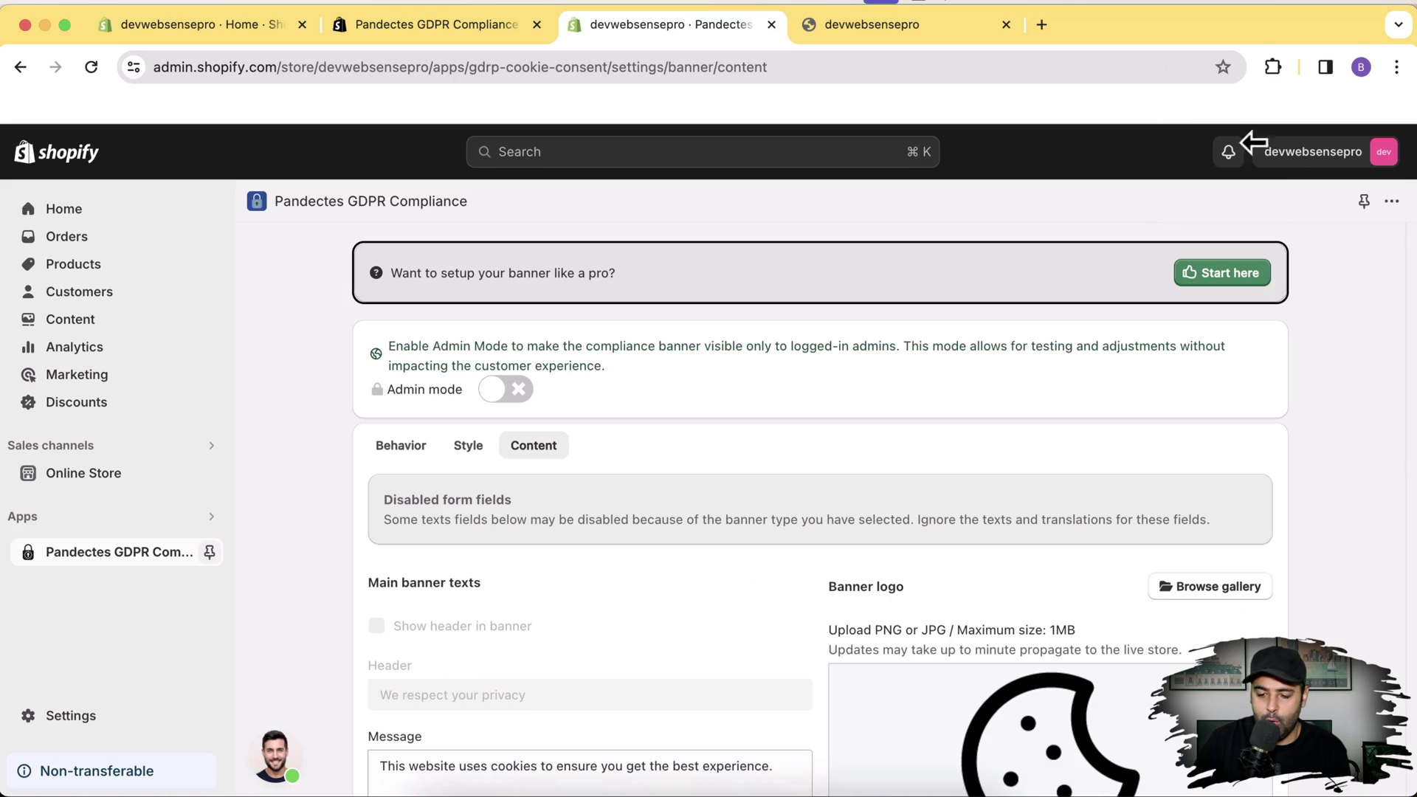
drag(1413, 328, 1414, 399)
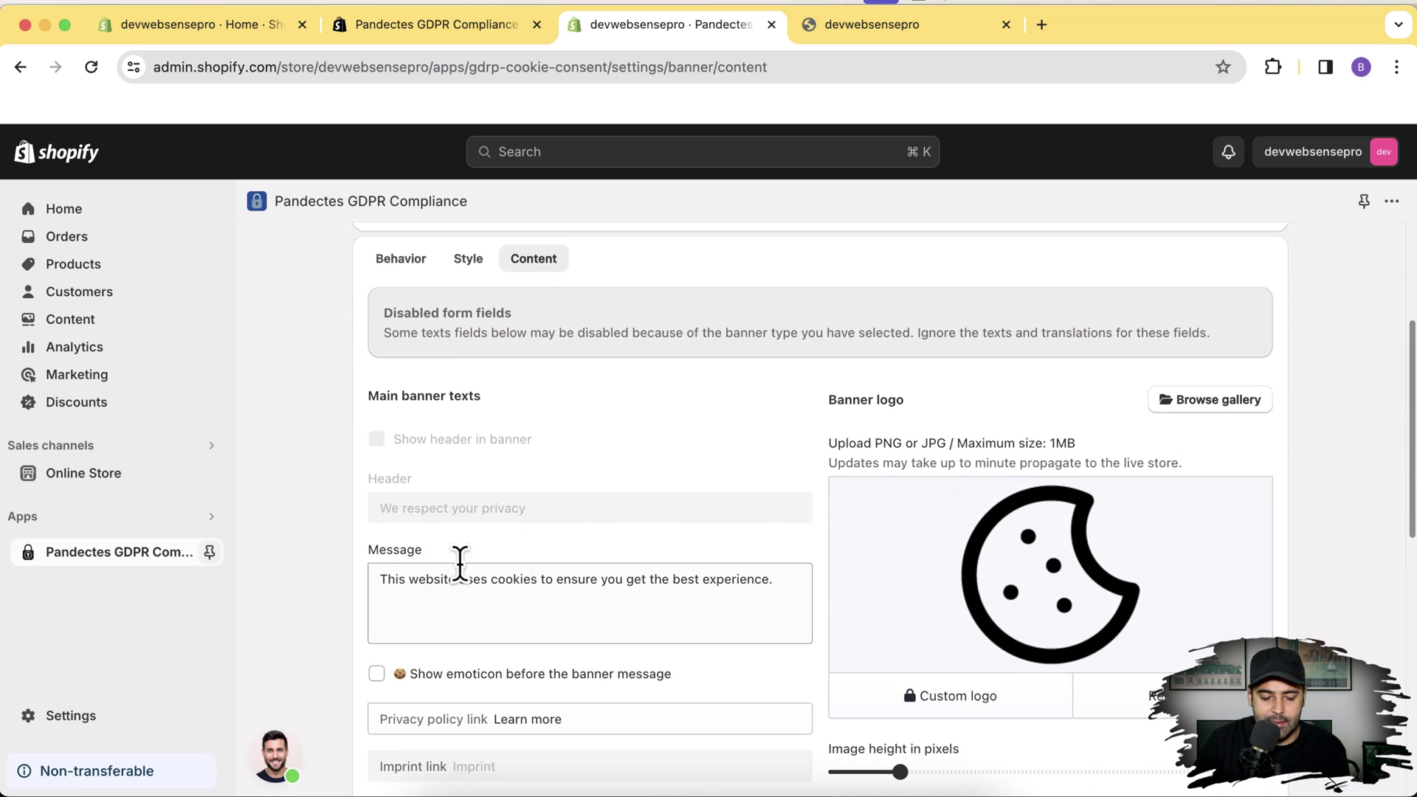
click(383, 579)
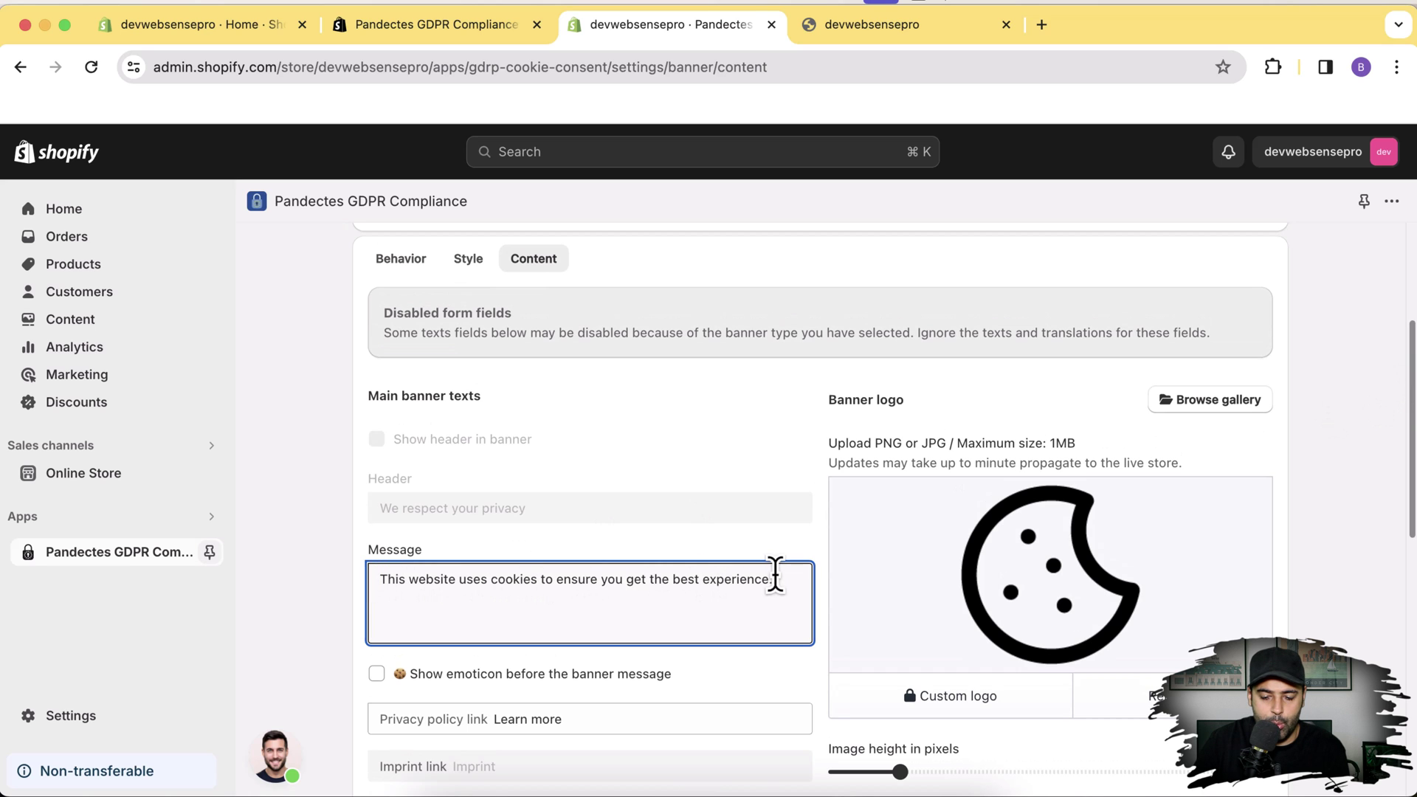
drag(1412, 480, 1412, 496)
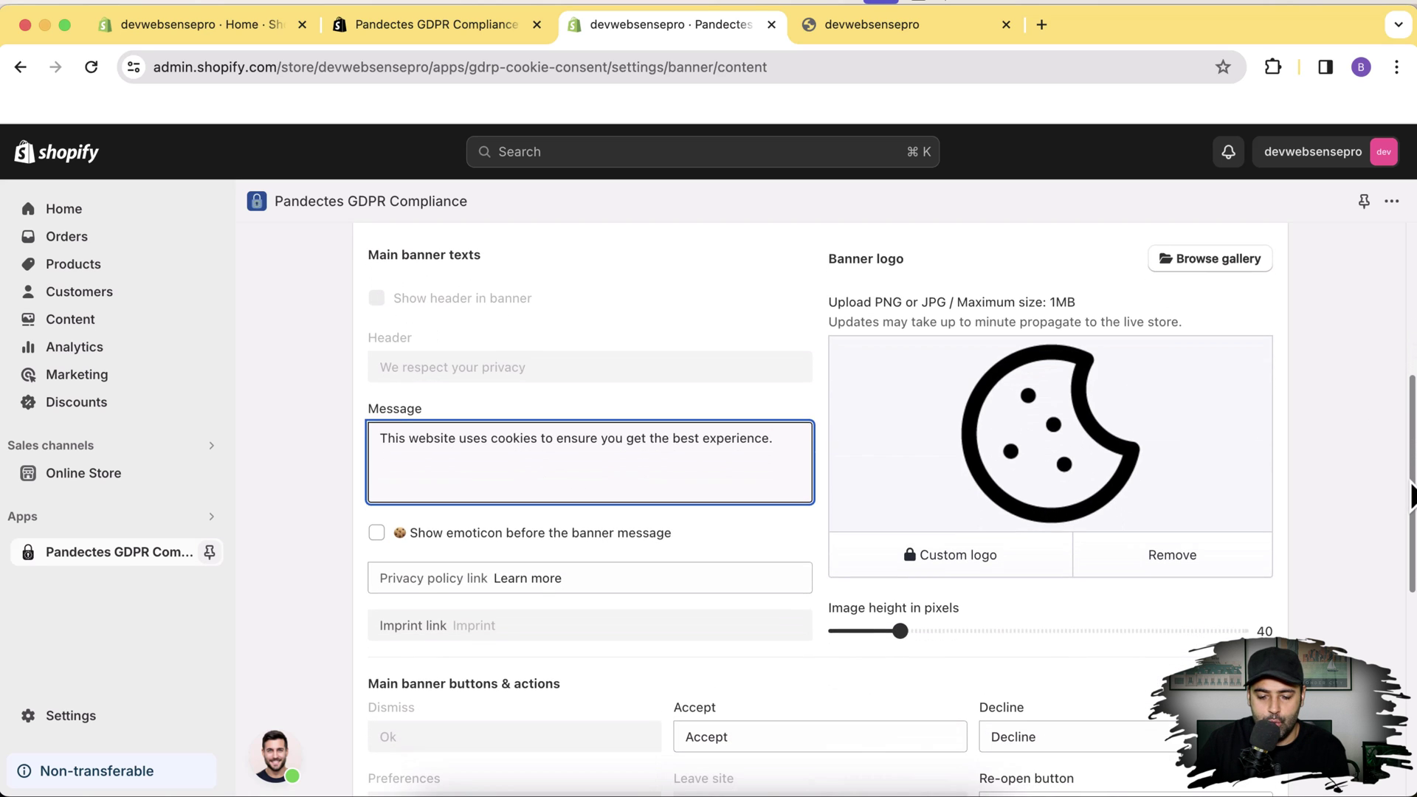
click(875, 30)
key(ctrl+shift+Tab)
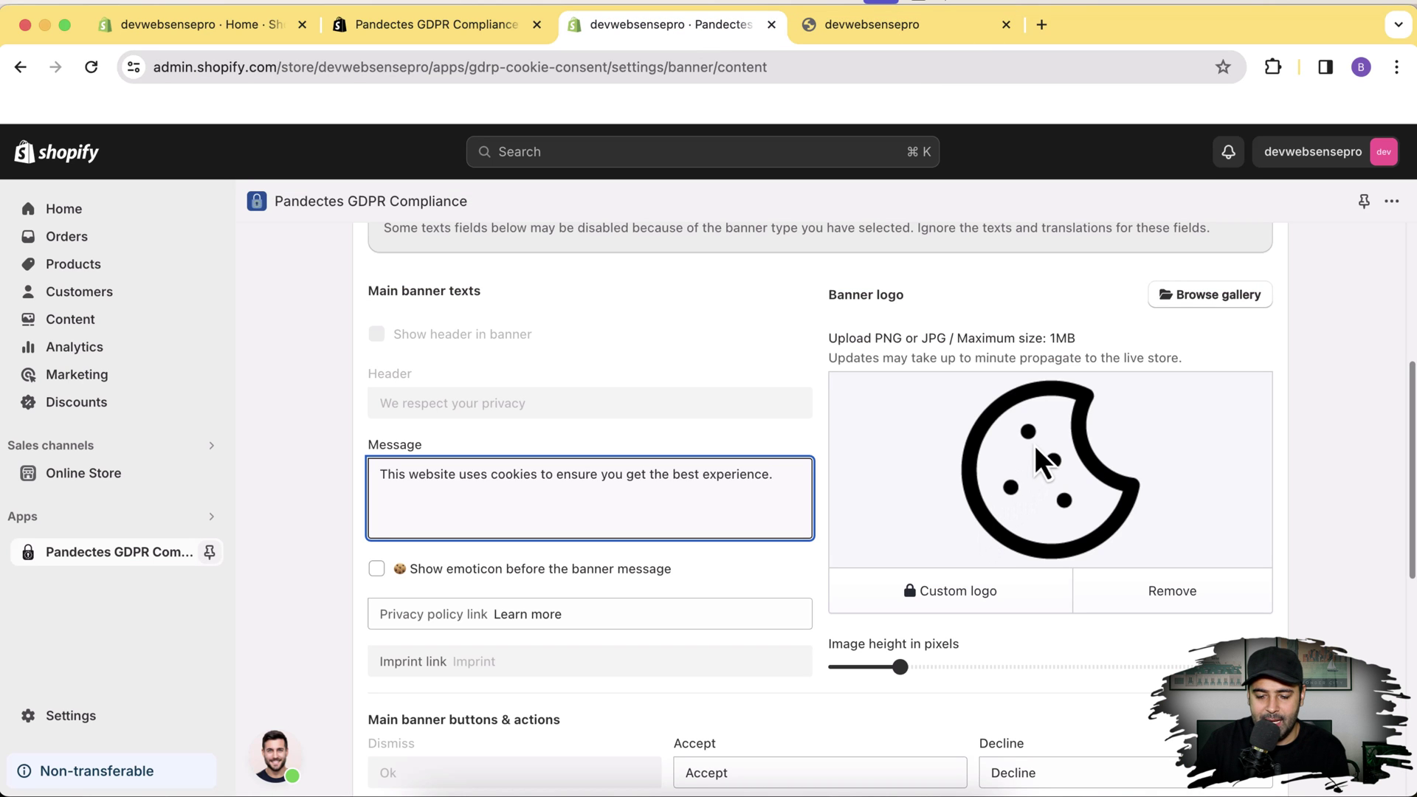
click(1182, 304)
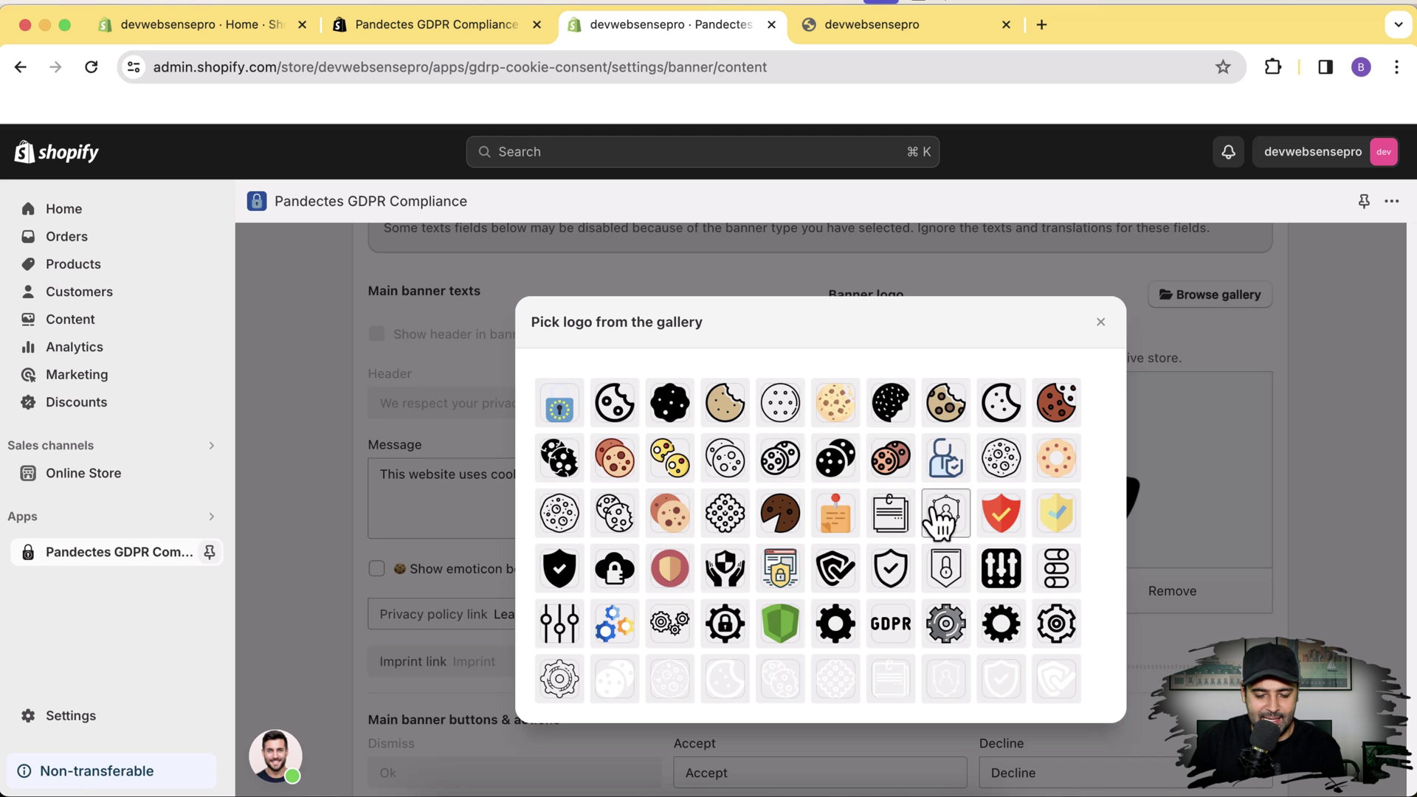
- Set the banner logo to the brown cookies picture from the gallery and save it
click(902, 469)
scroll(544, 421, down, 3)
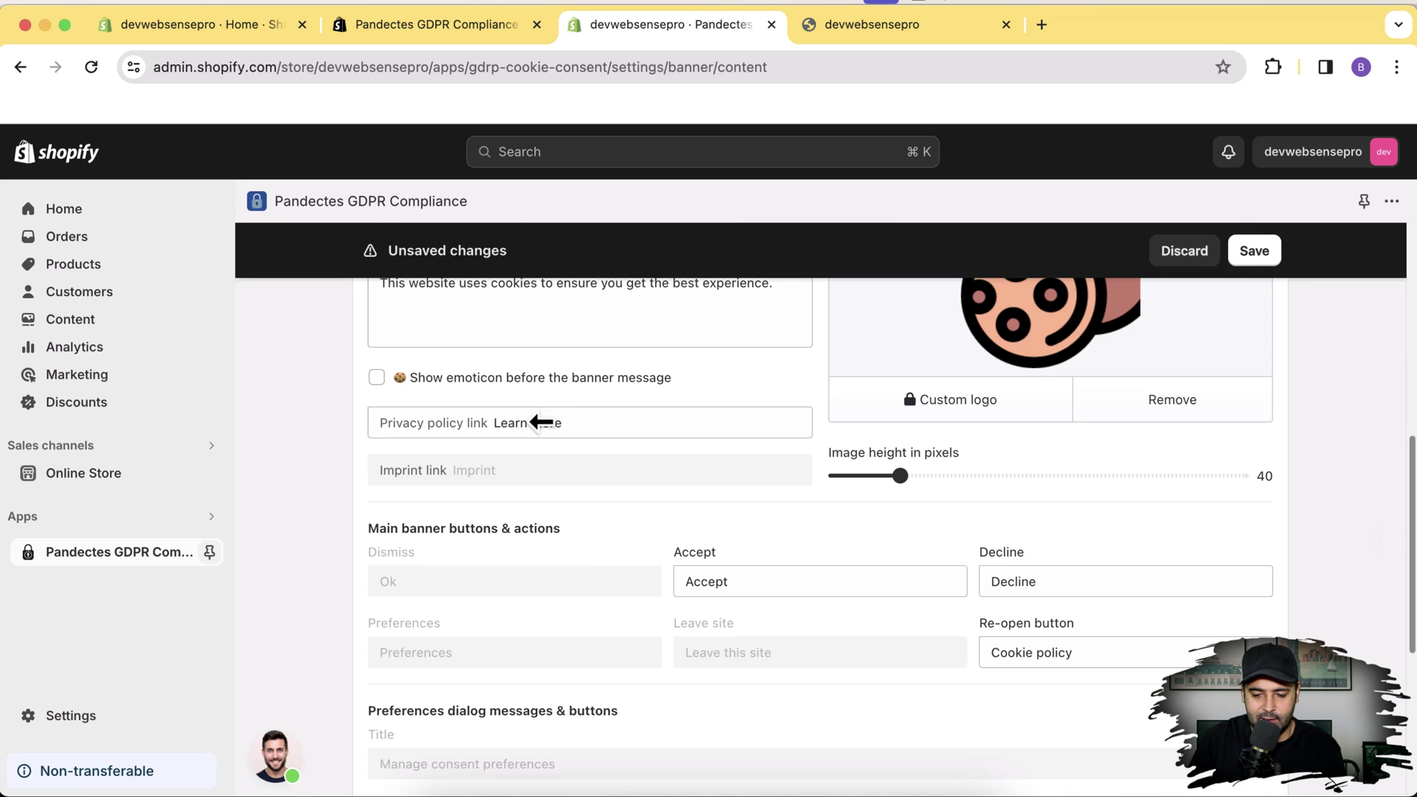
click(1262, 253)
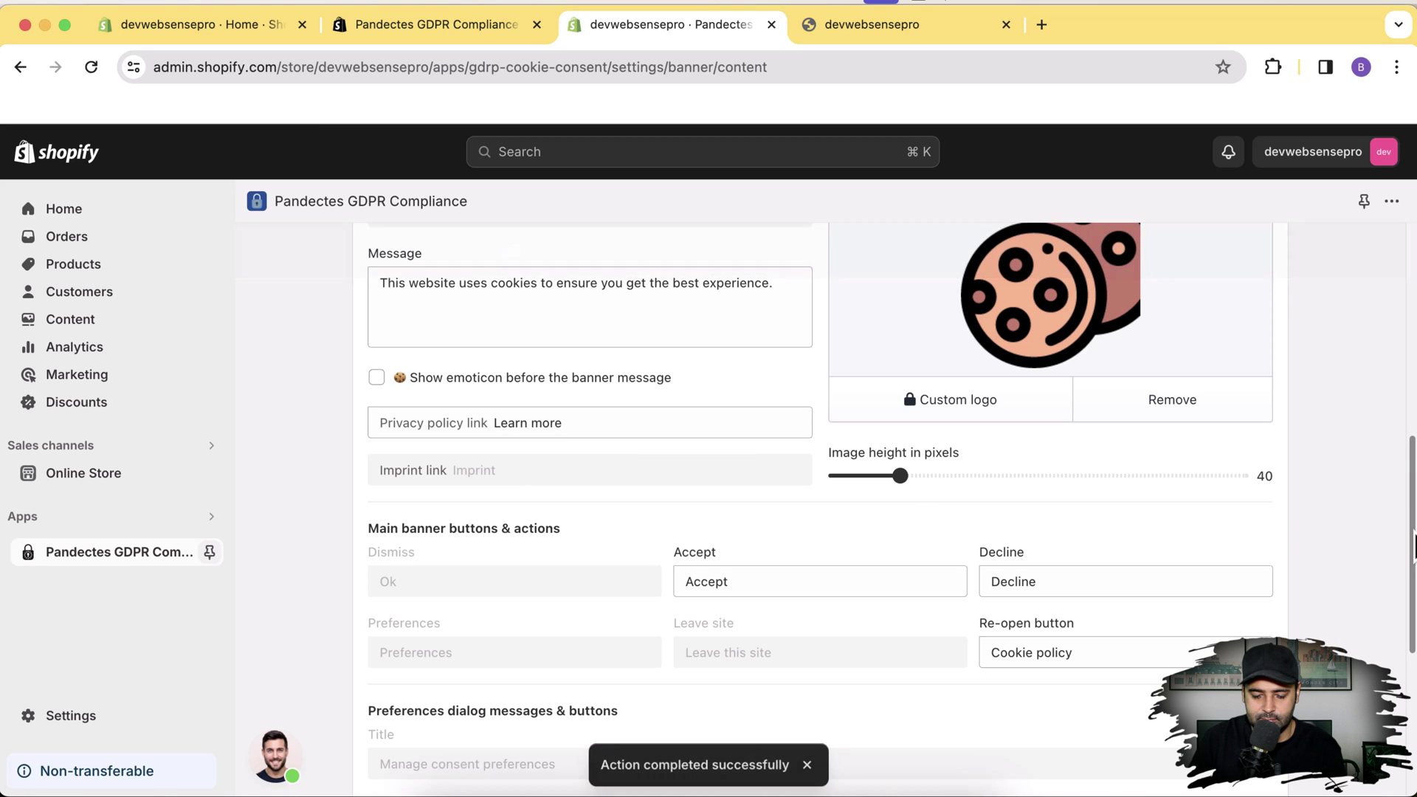
drag(1414, 546, 1415, 572)
drag(738, 517, 681, 515)
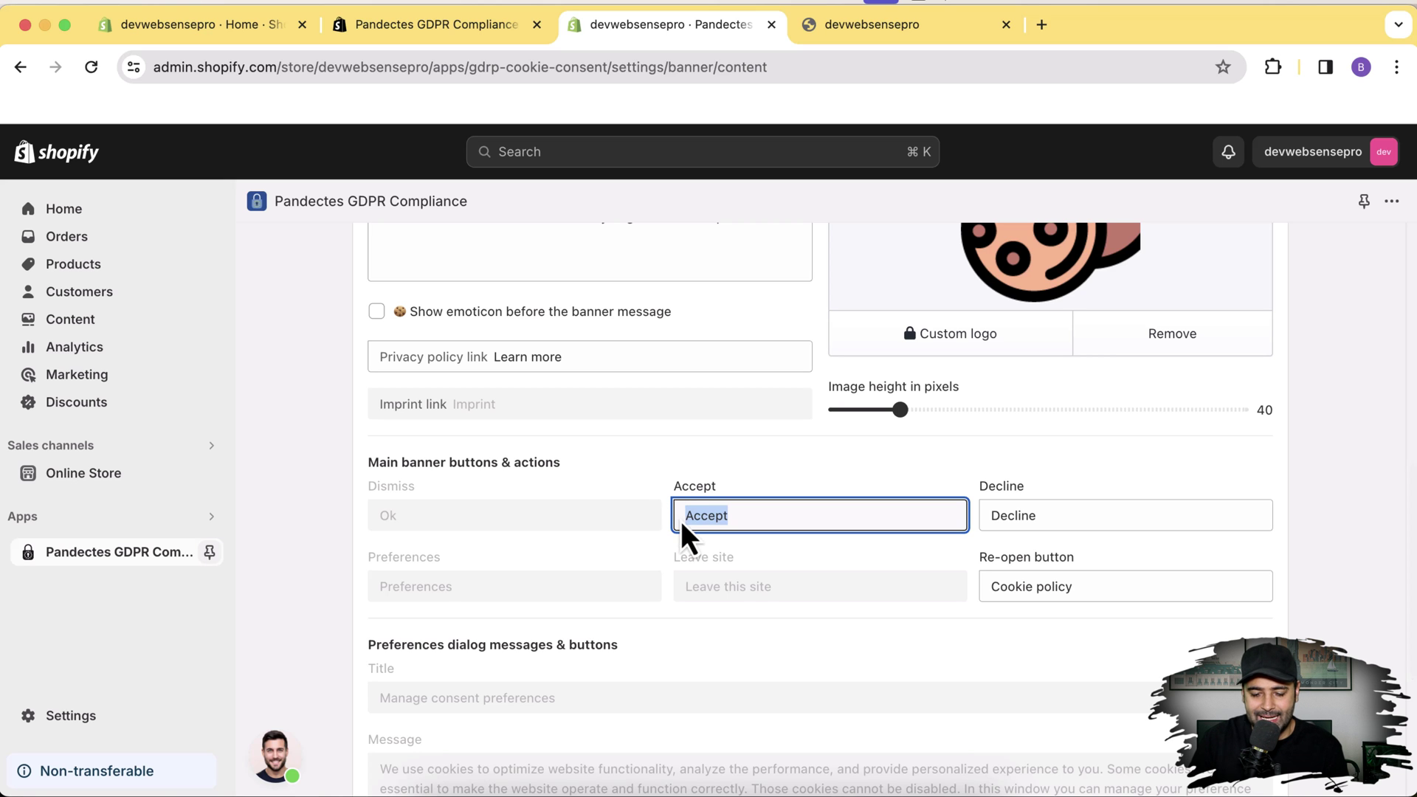
drag(1413, 612, 1413, 379)
- Reload the live storefront so its cookie banner displays the brown cookies logo
click(881, 30)
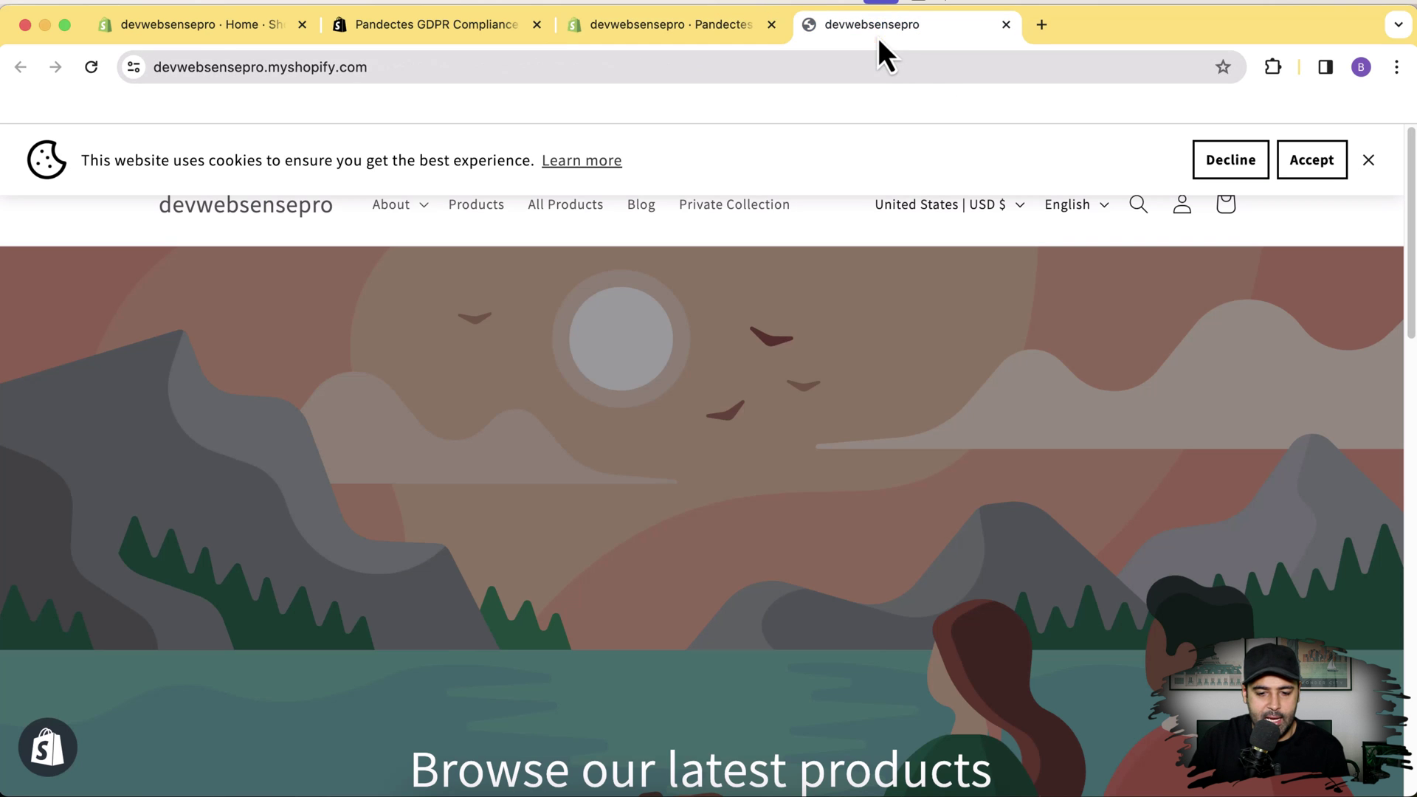
click(91, 69)
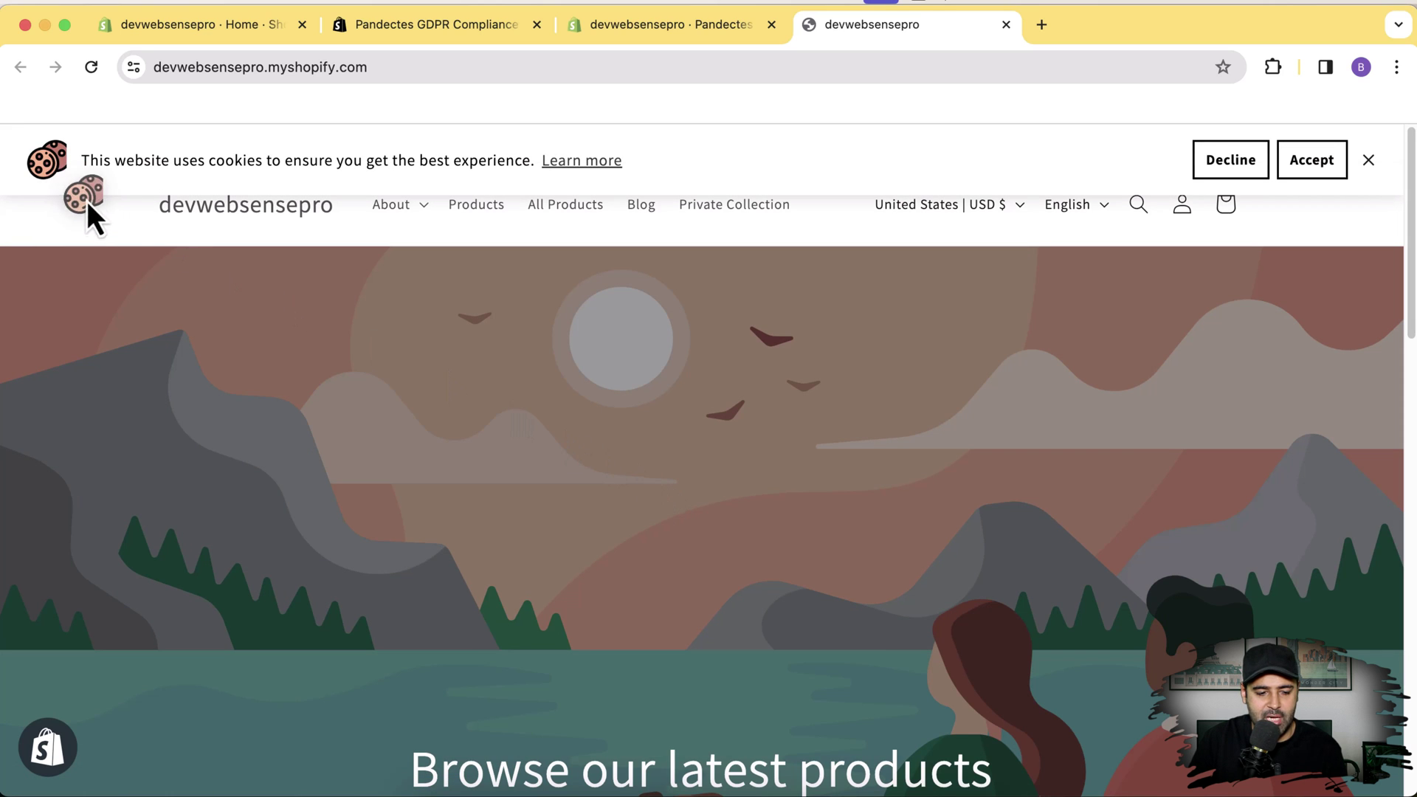
drag(82, 162, 535, 169)
click(738, 29)
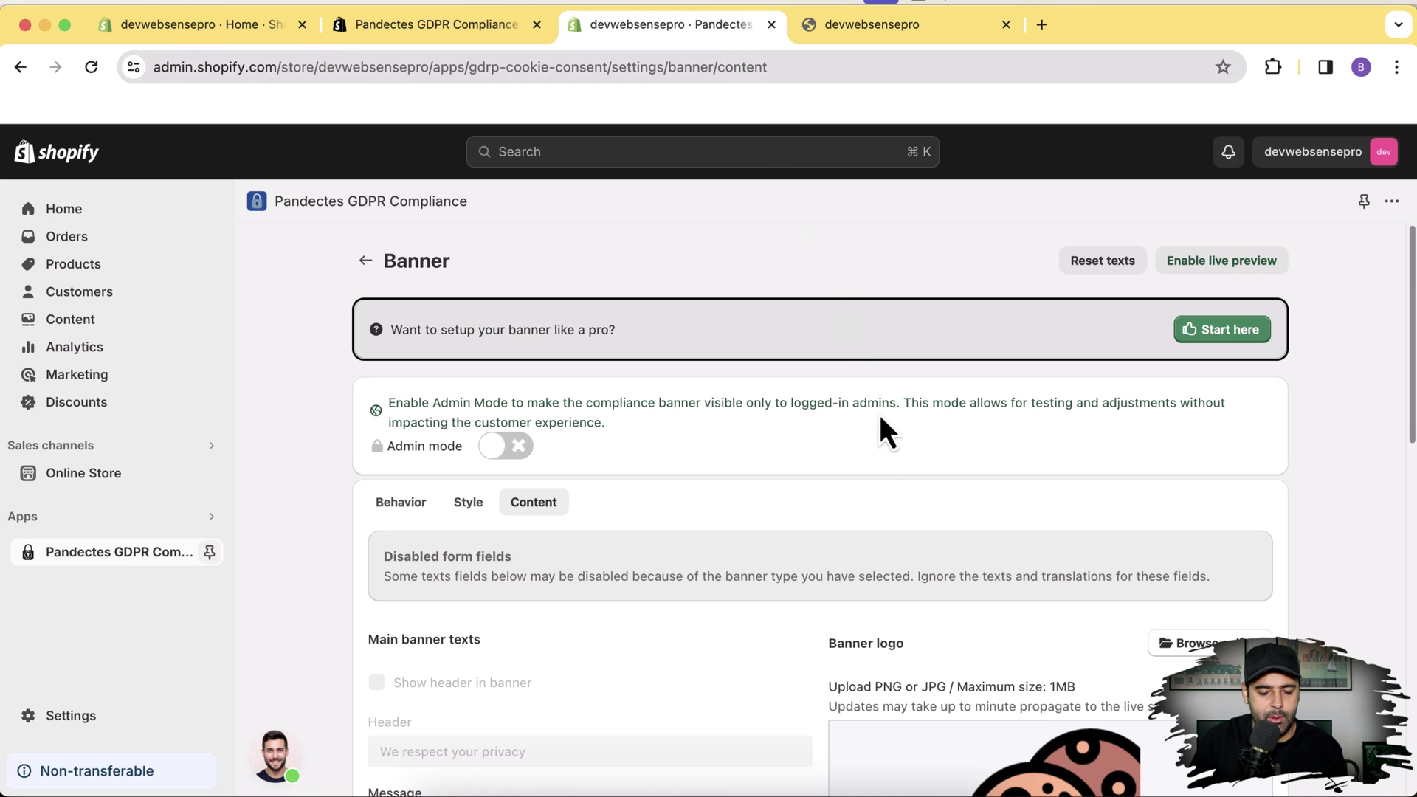
scroll(893, 452, down, 5)
scroll(1311, 407, up, 7)
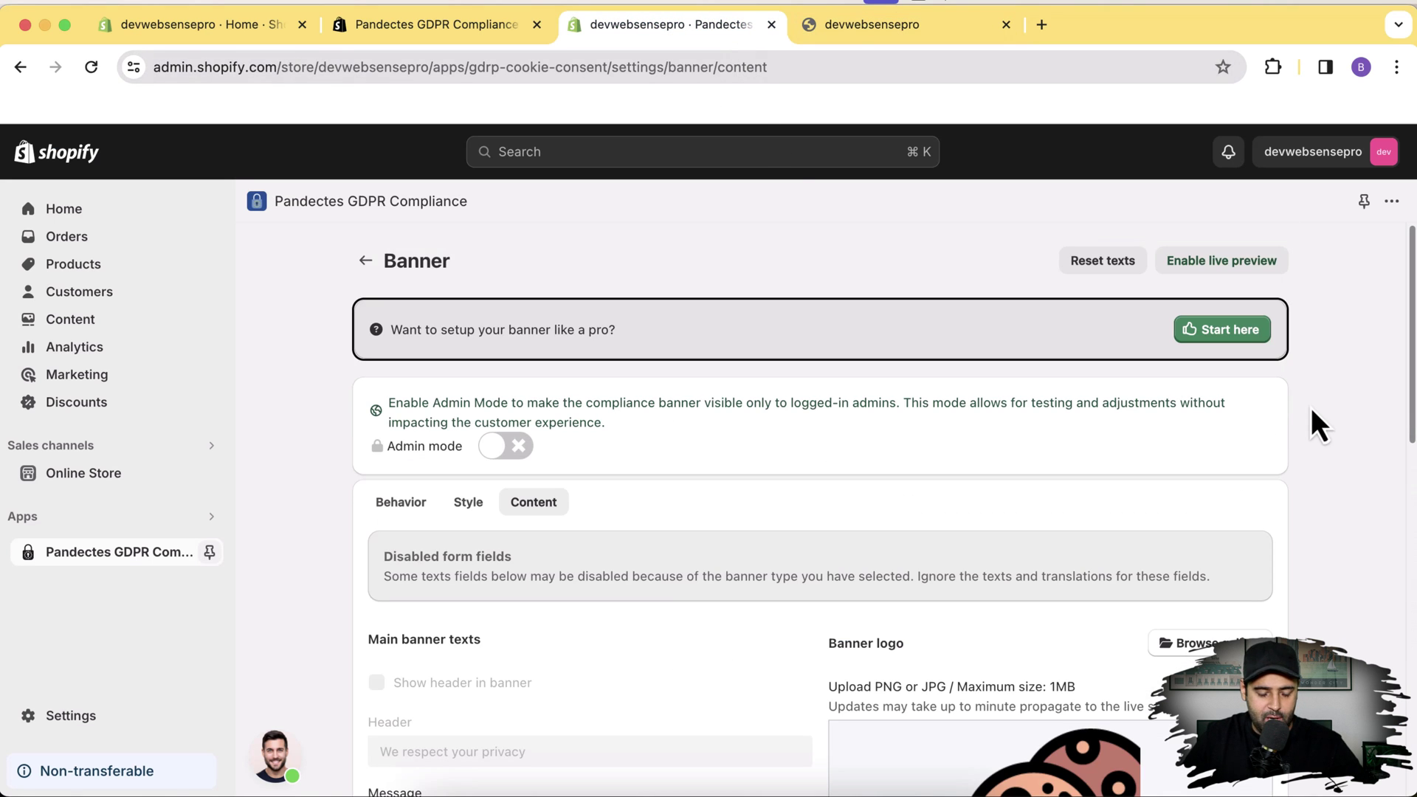
click(407, 514)
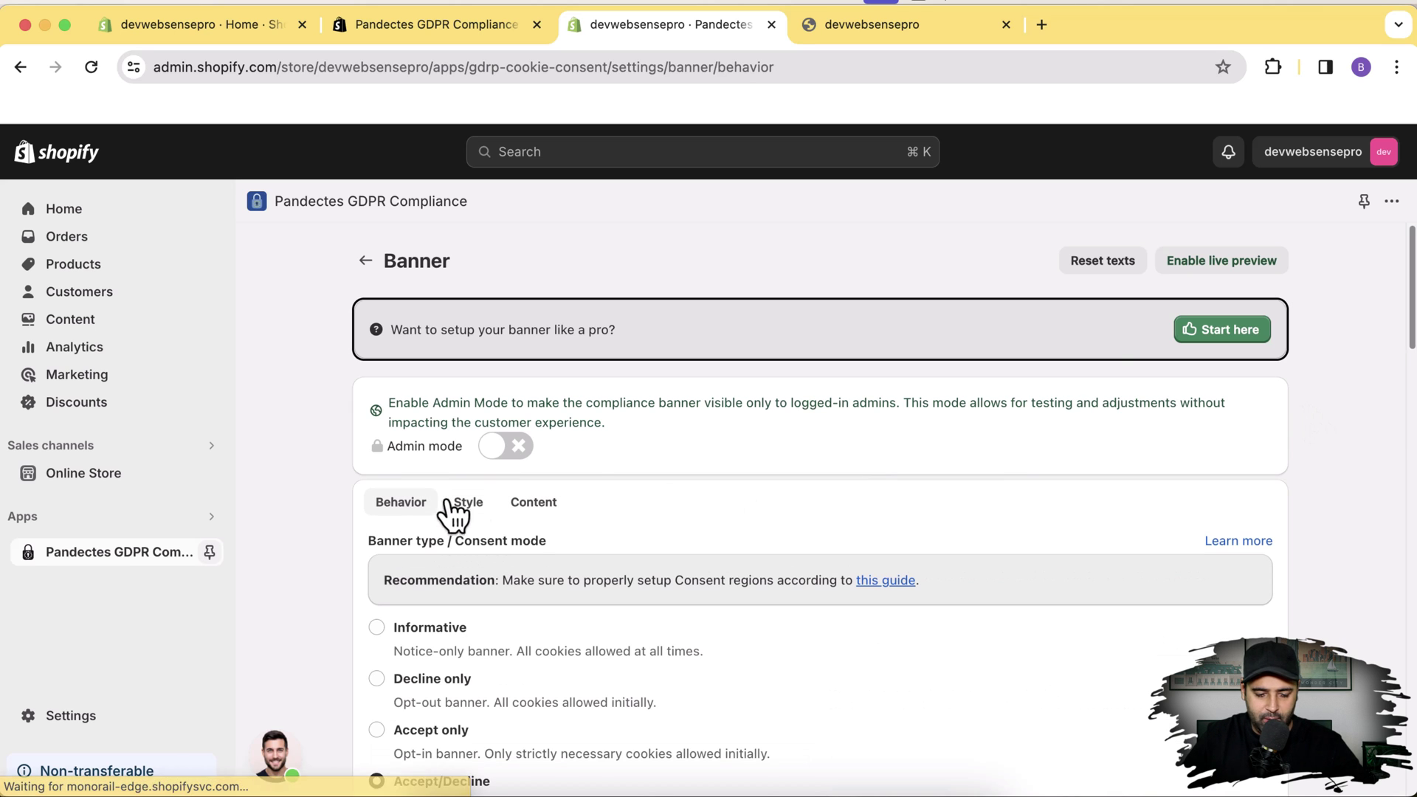
drag(1401, 310, 1394, 427)
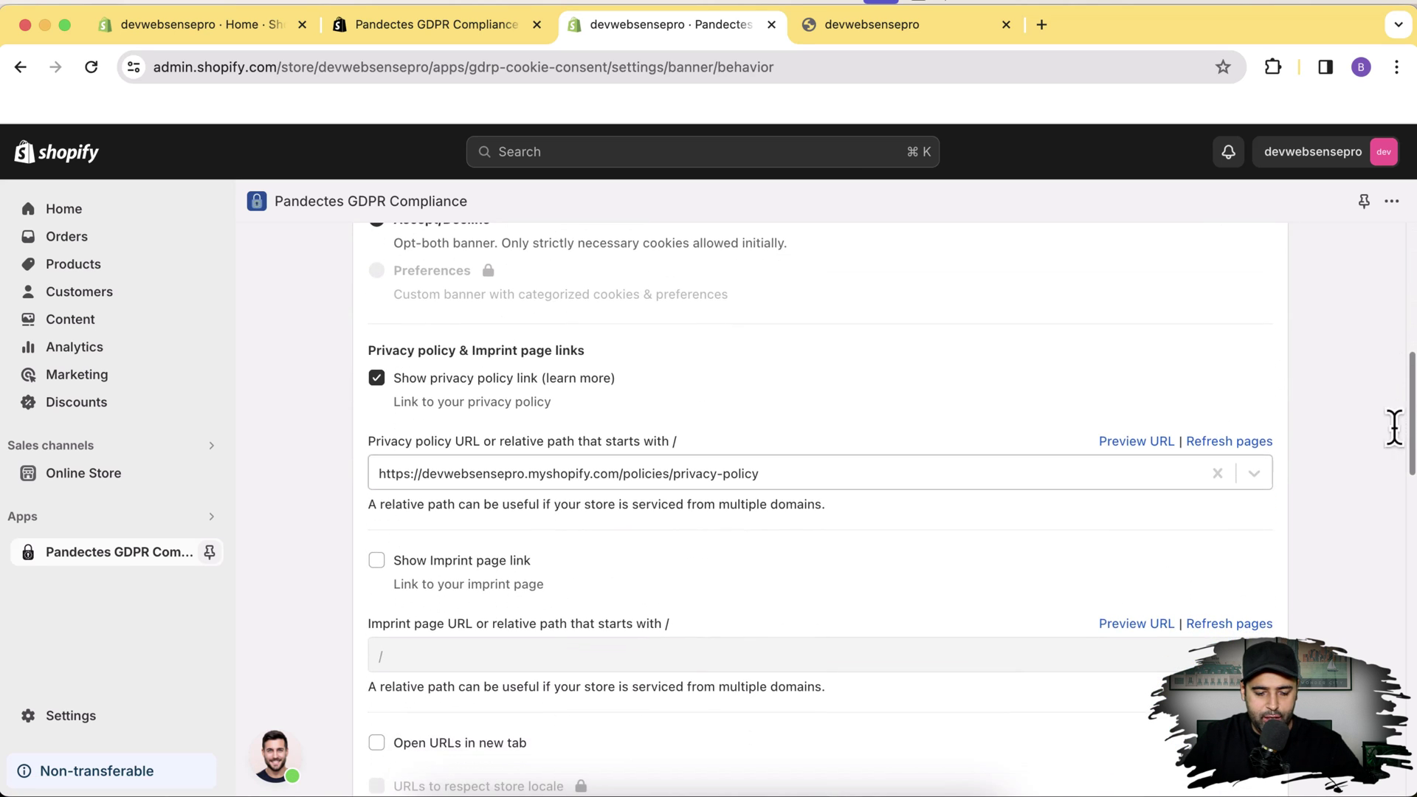
click(778, 478)
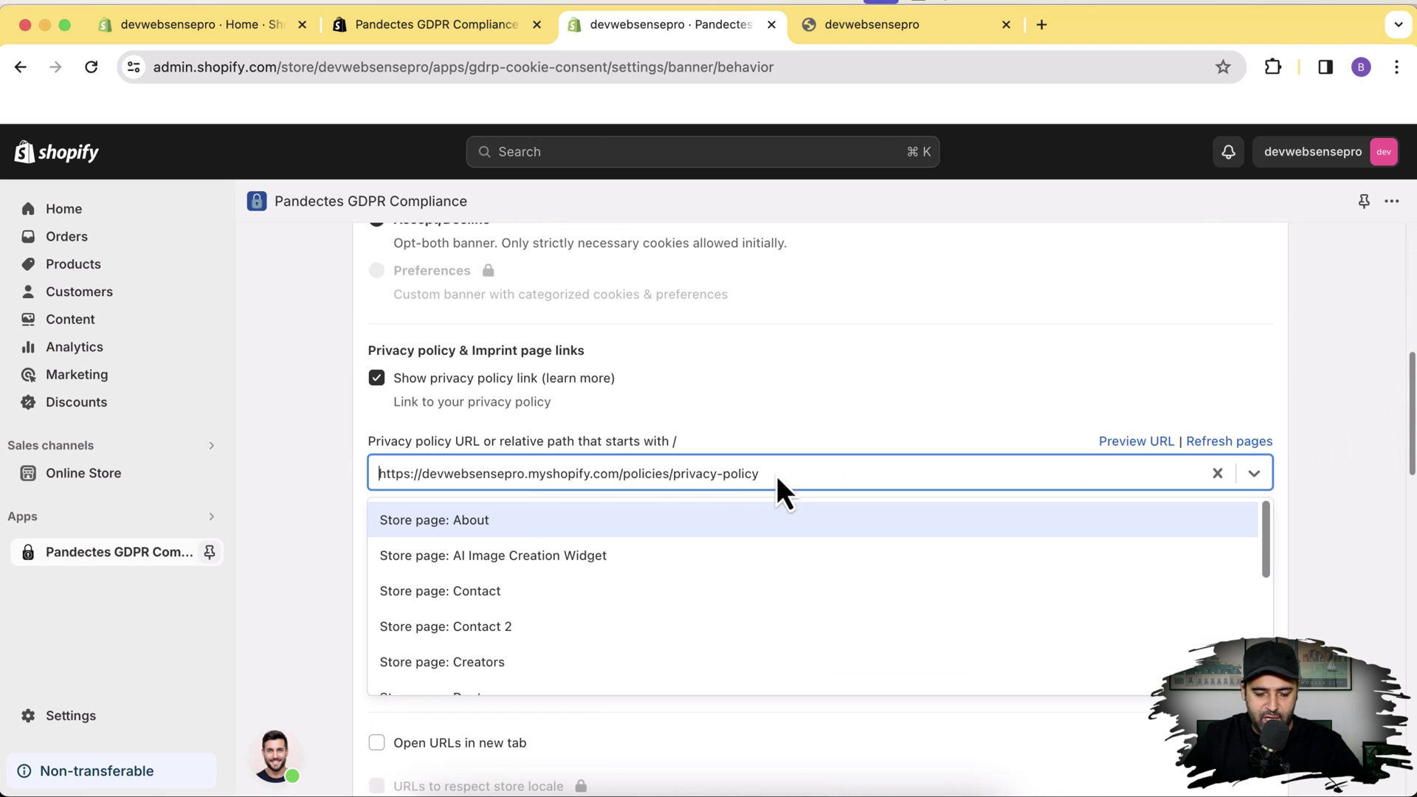
click(848, 415)
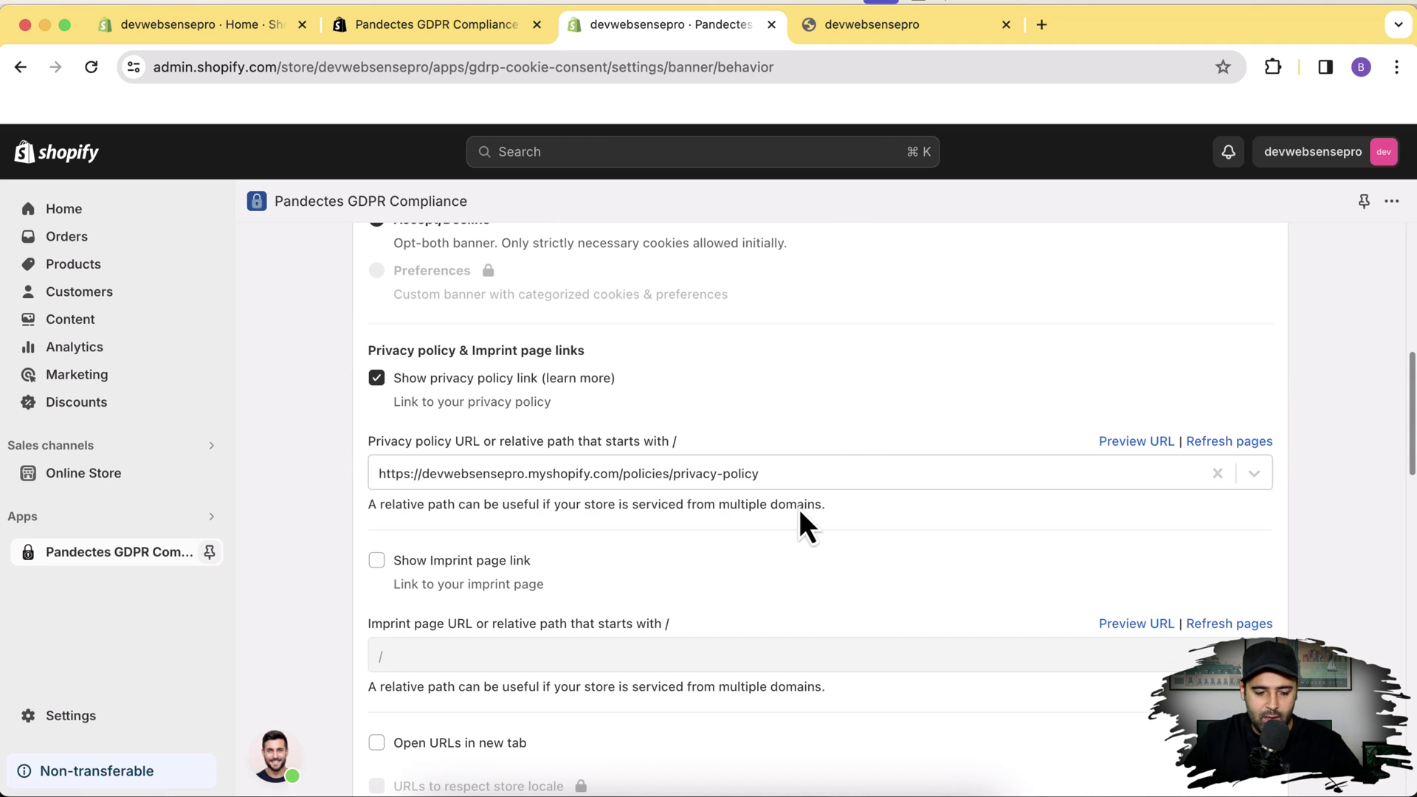
click(858, 30)
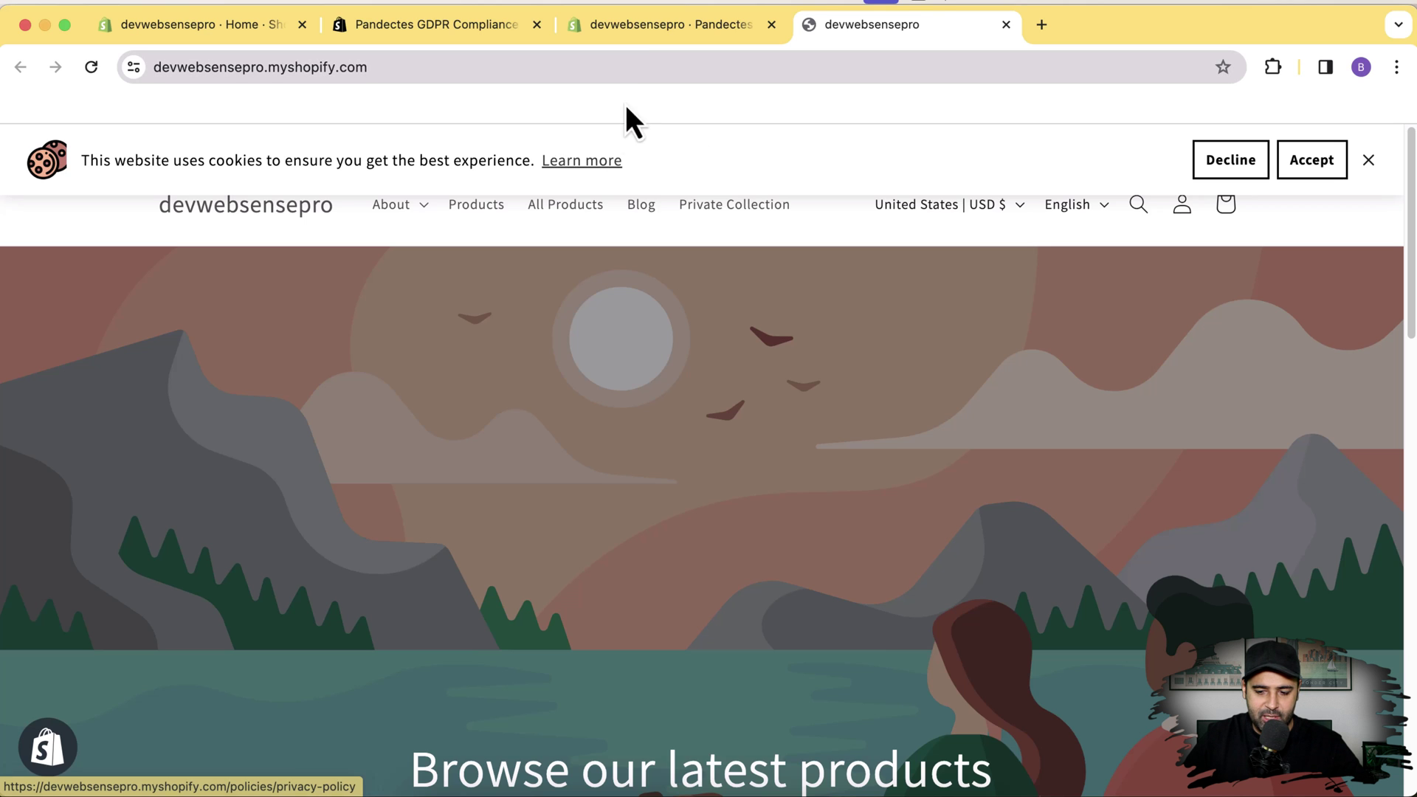
- Return to the Pandectes Banner settings on the Behavior tab, scrolled up to the header
click(632, 38)
scroll(1021, 251, up, 10)
scroll(820, 443, up, 2)
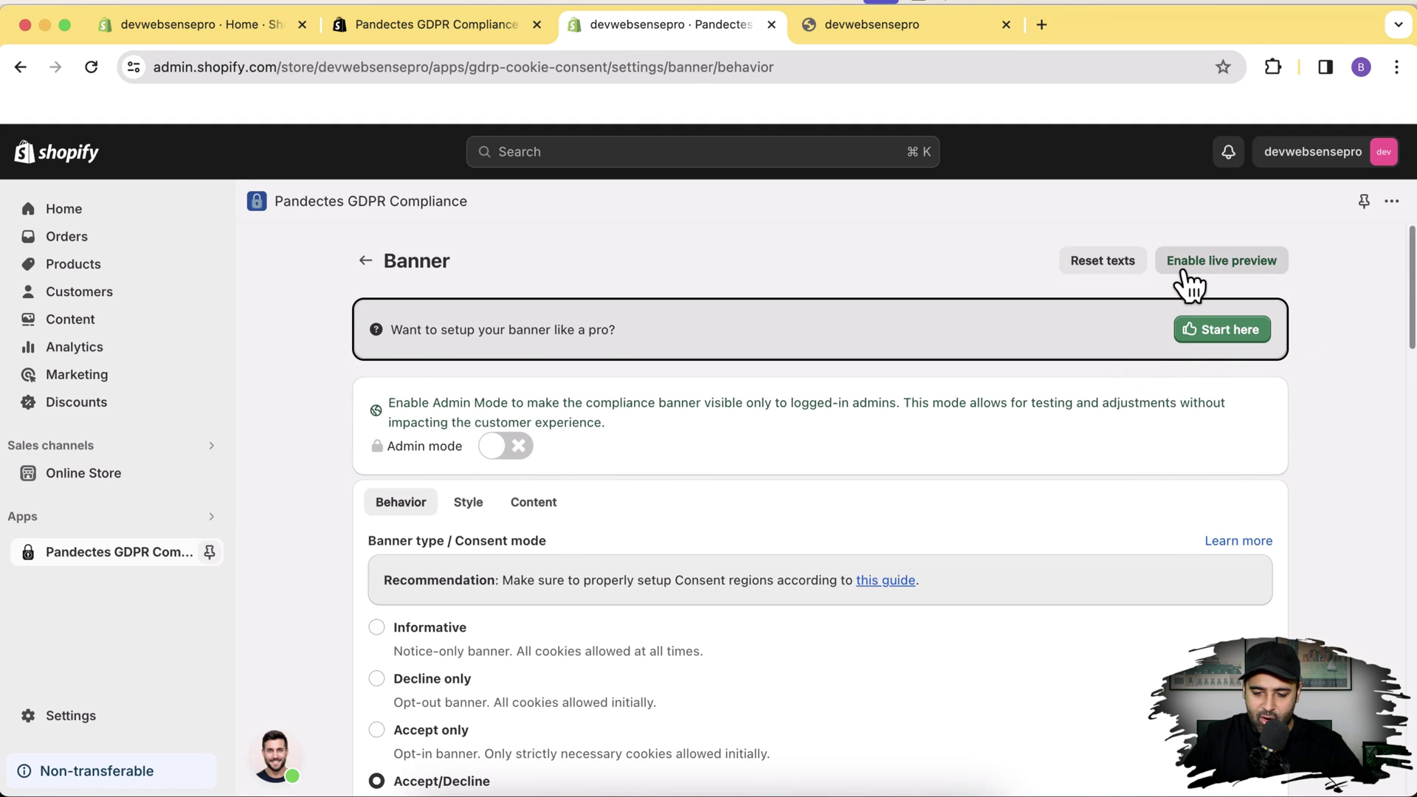
click(1241, 279)
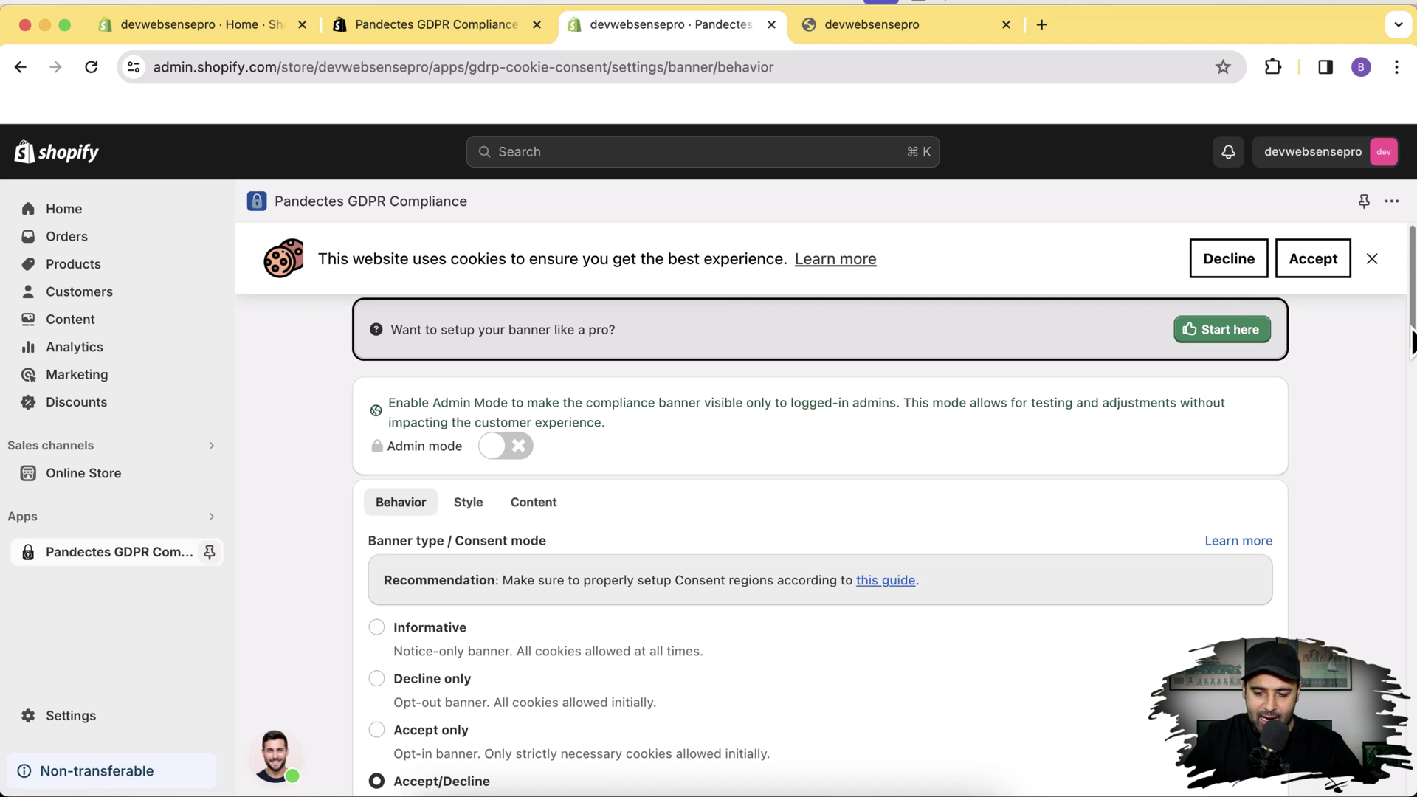
scroll(1411, 341, down, 5)
scroll(1411, 341, up, 5)
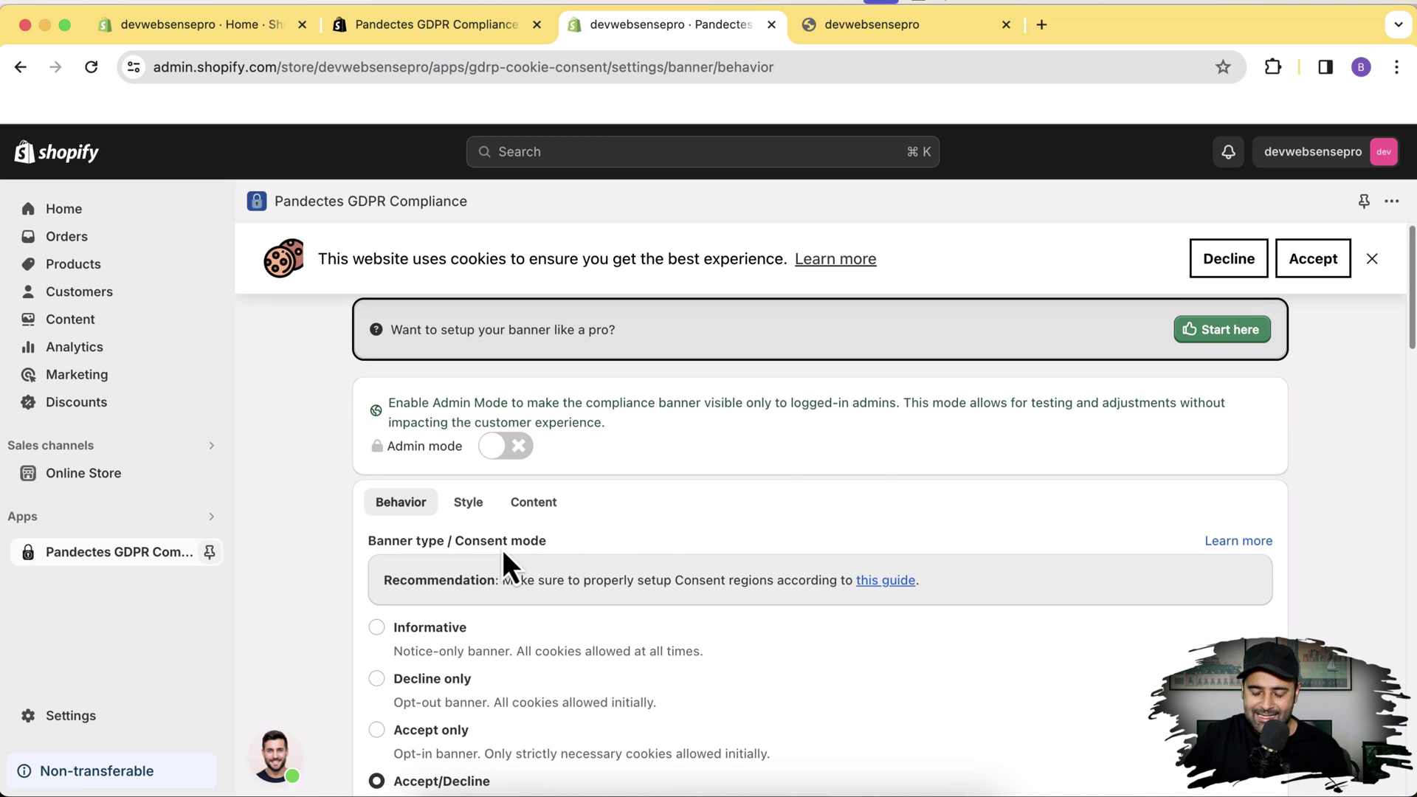
click(1372, 260)
click(1255, 280)
click(1229, 281)
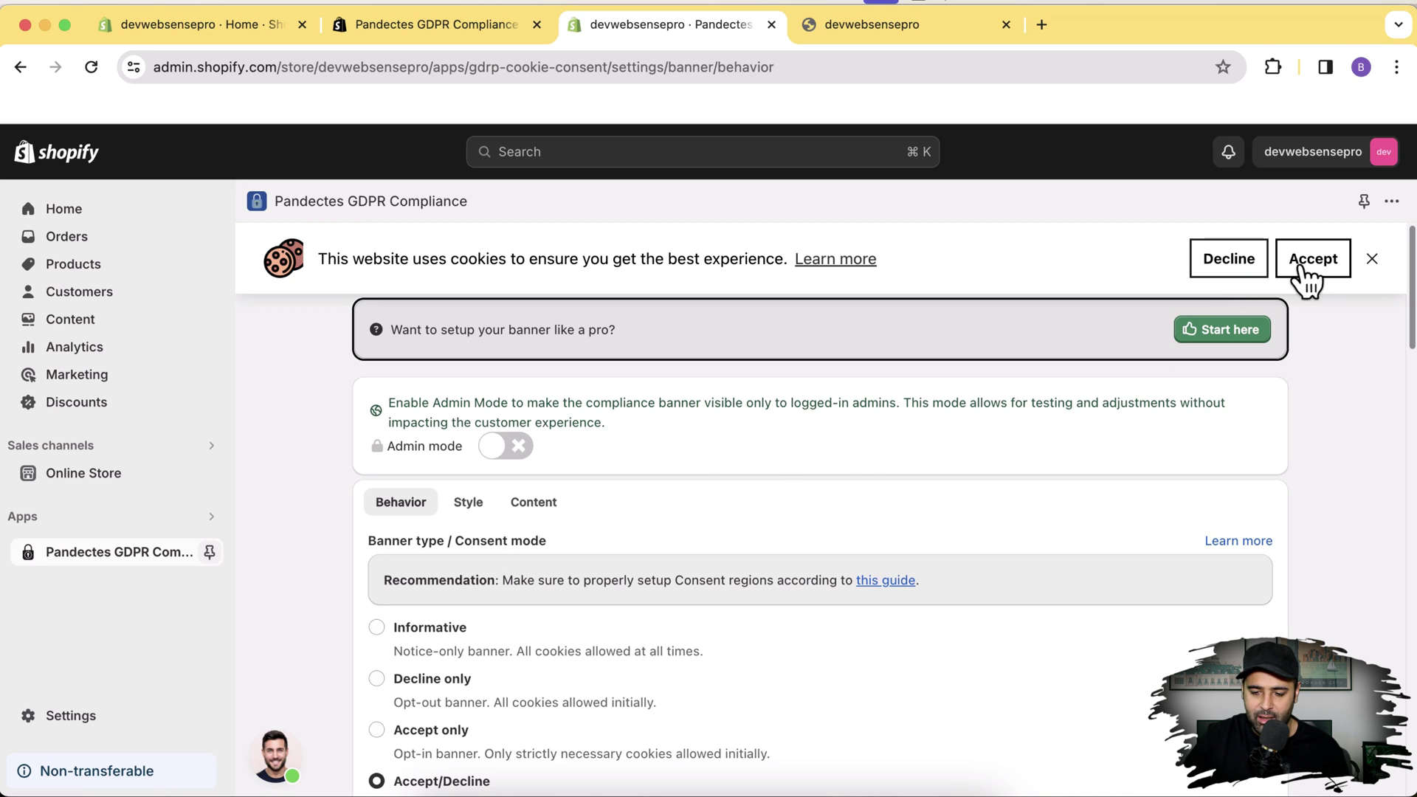
click(1371, 264)
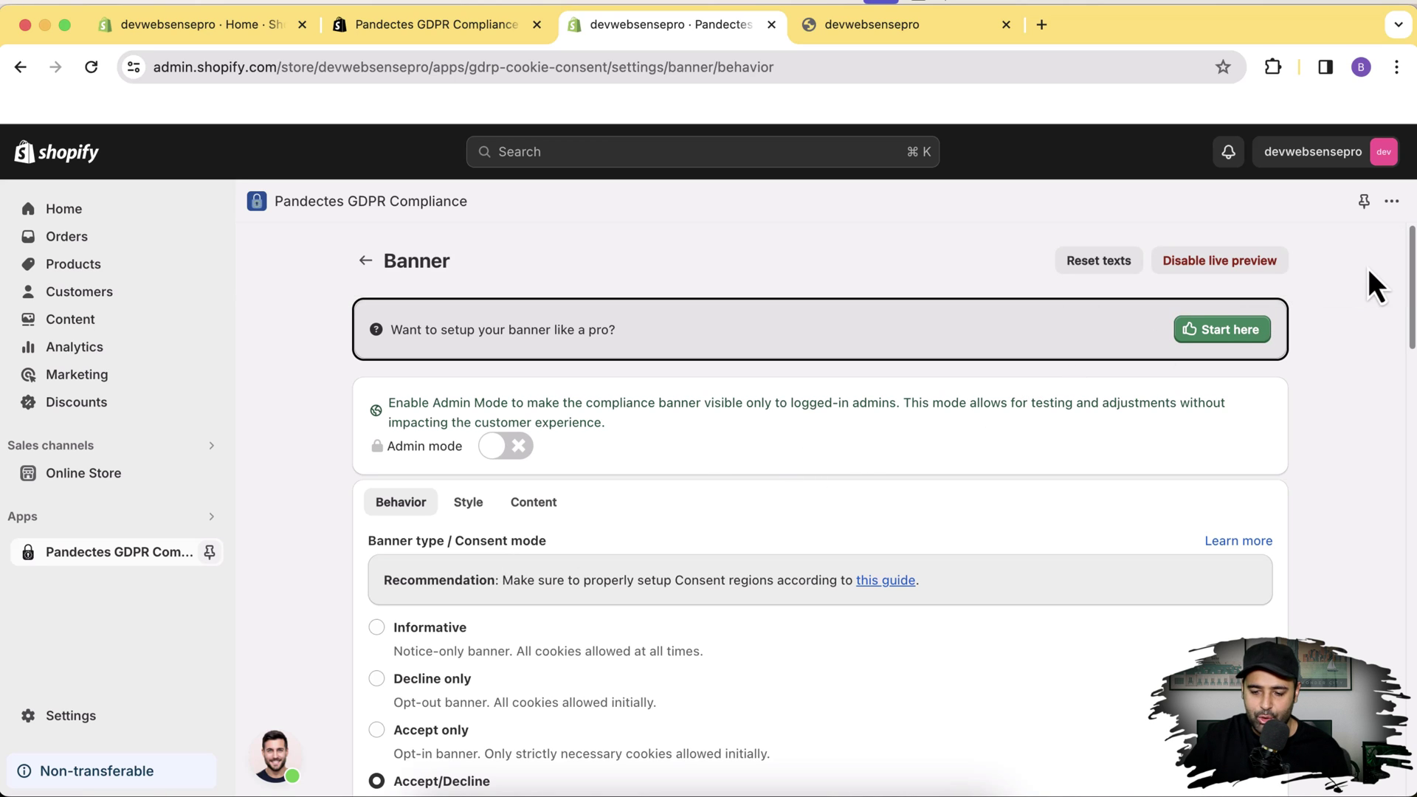
click(1243, 267)
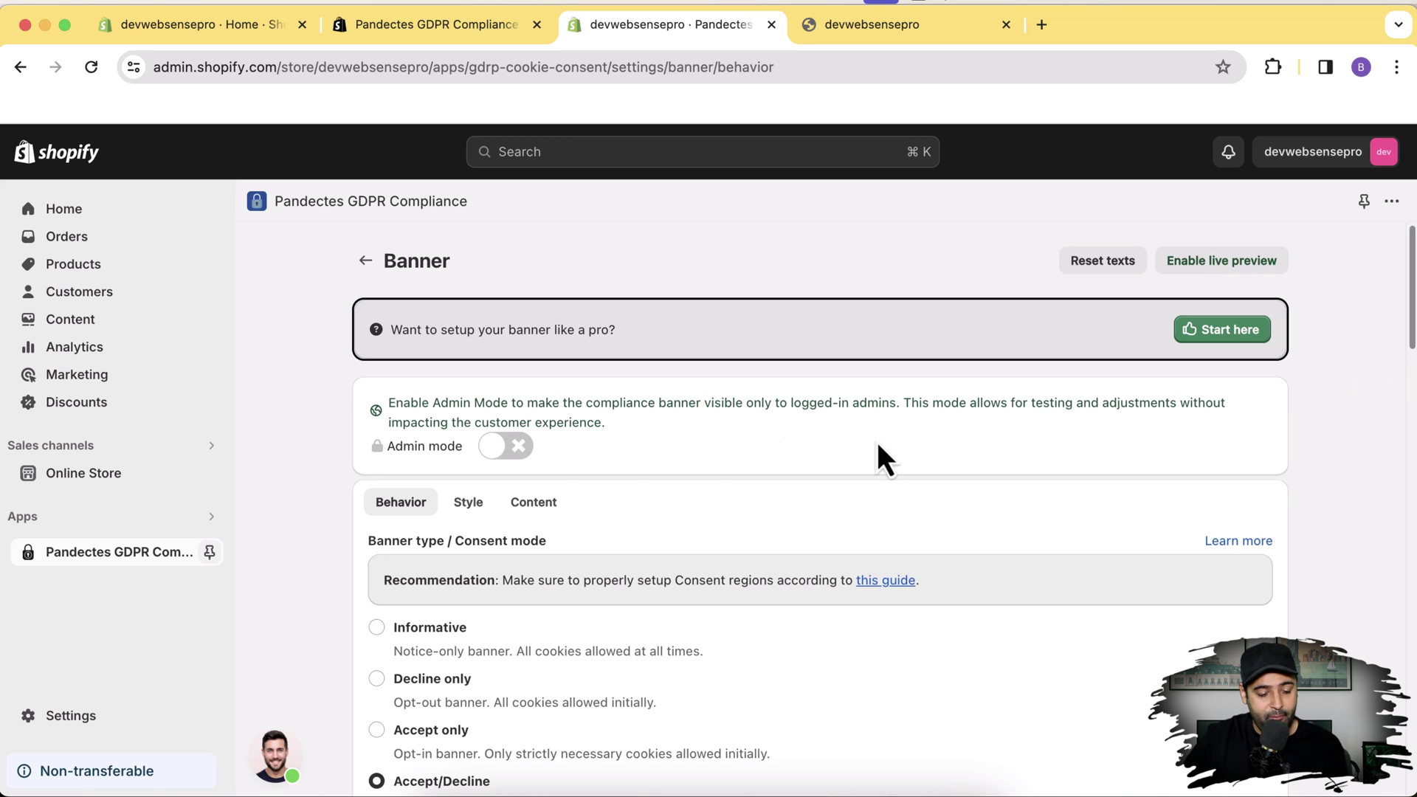
click(141, 561)
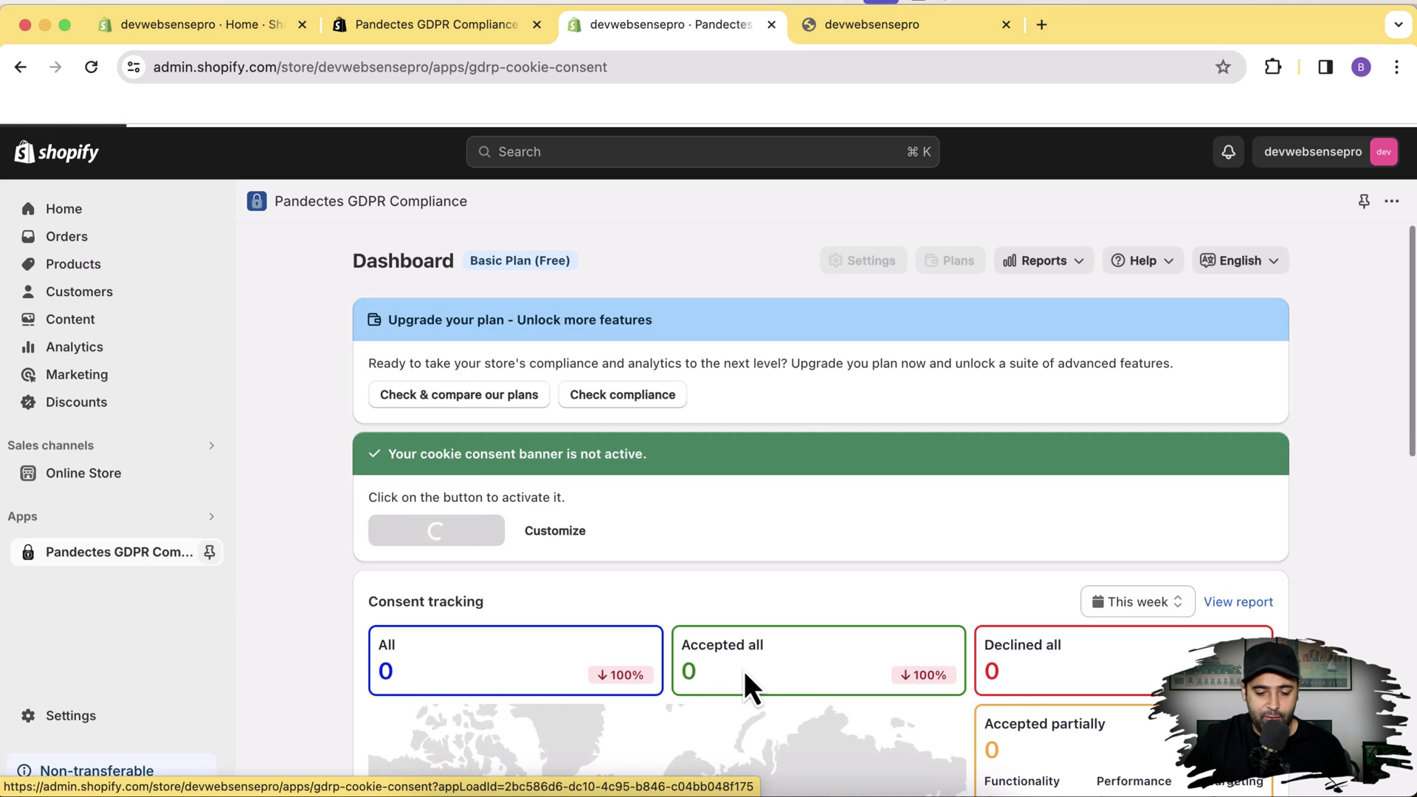
- Change the Pandectes dashboard language from English to Español and review the translated page
click(1280, 275)
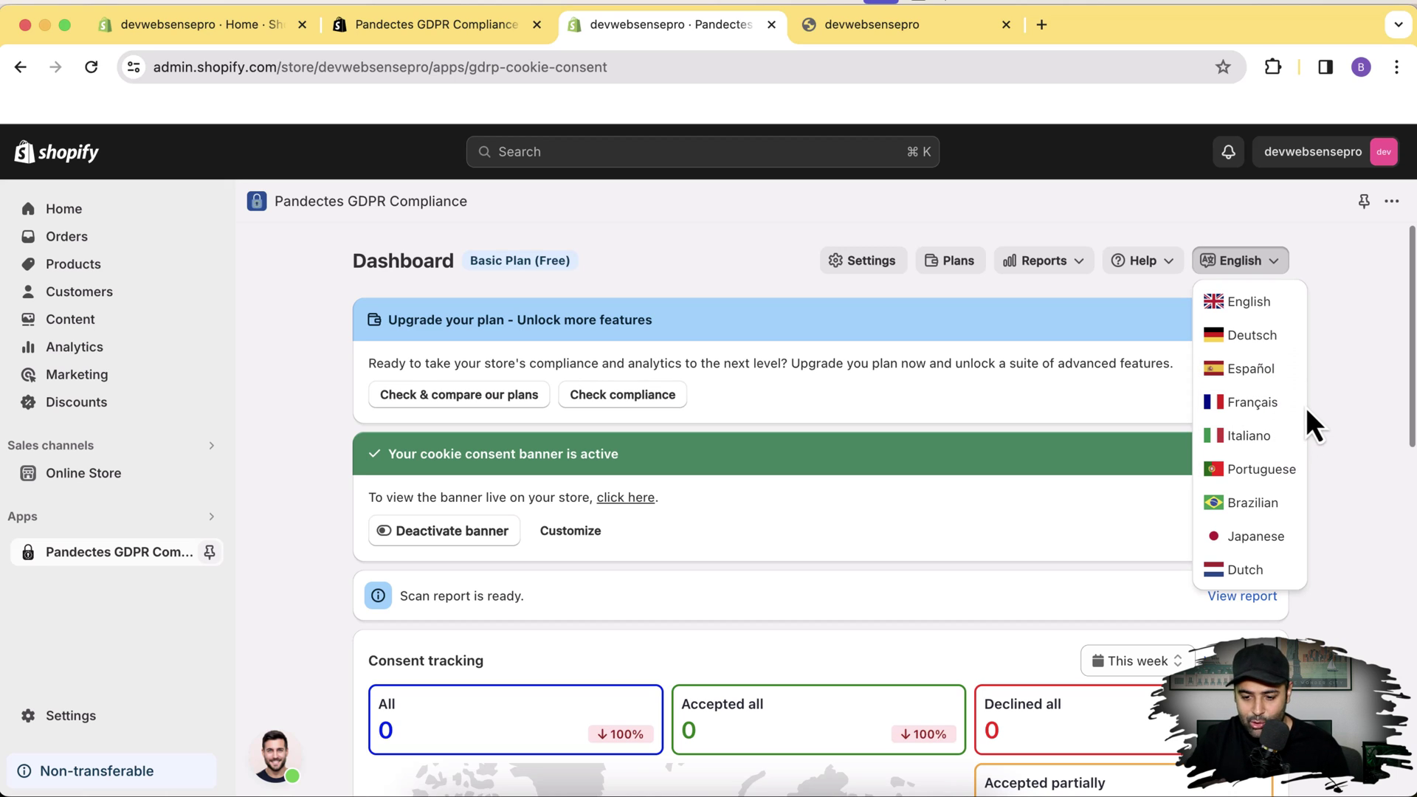
click(1332, 352)
click(1289, 272)
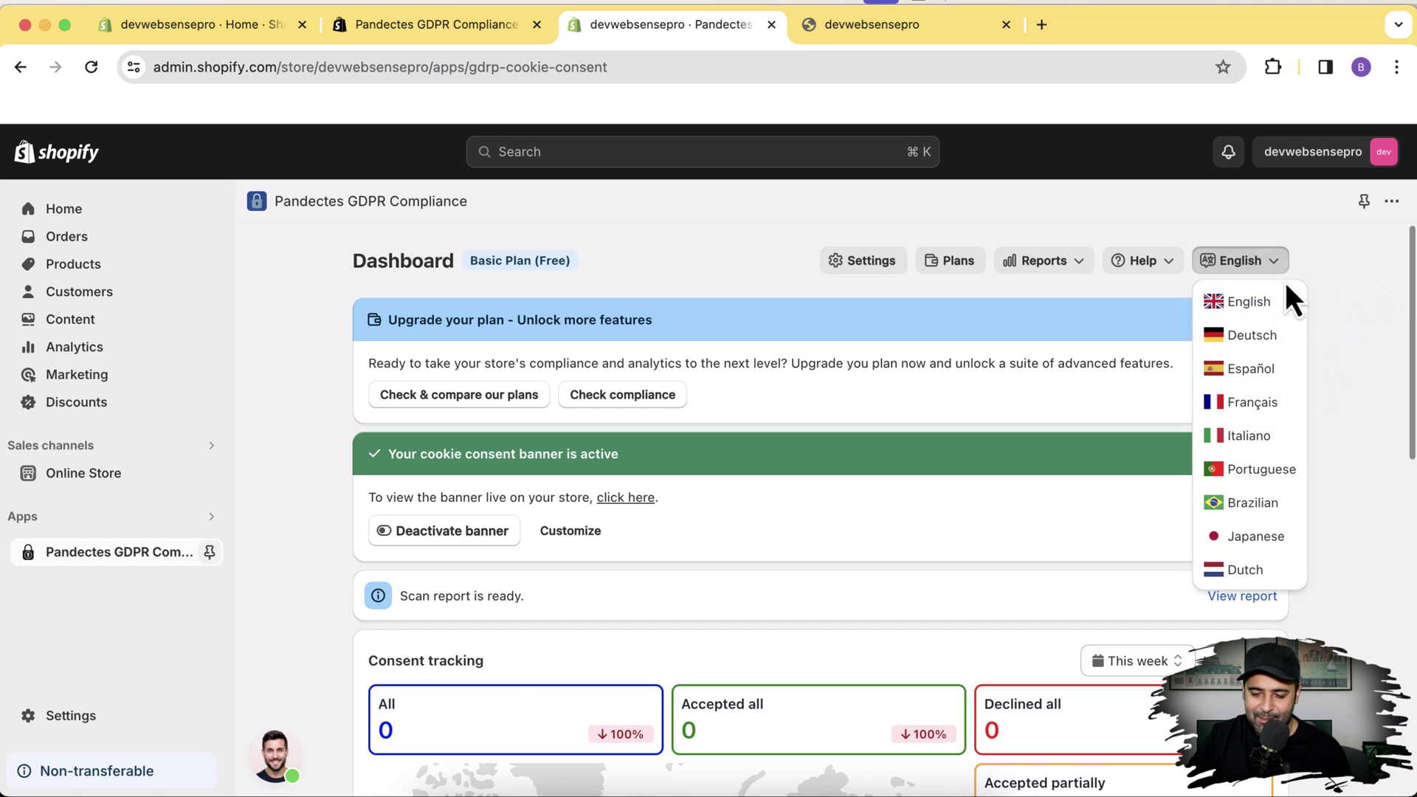
click(1271, 369)
drag(1411, 333, 1410, 679)
scroll(1181, 369, up, 10)
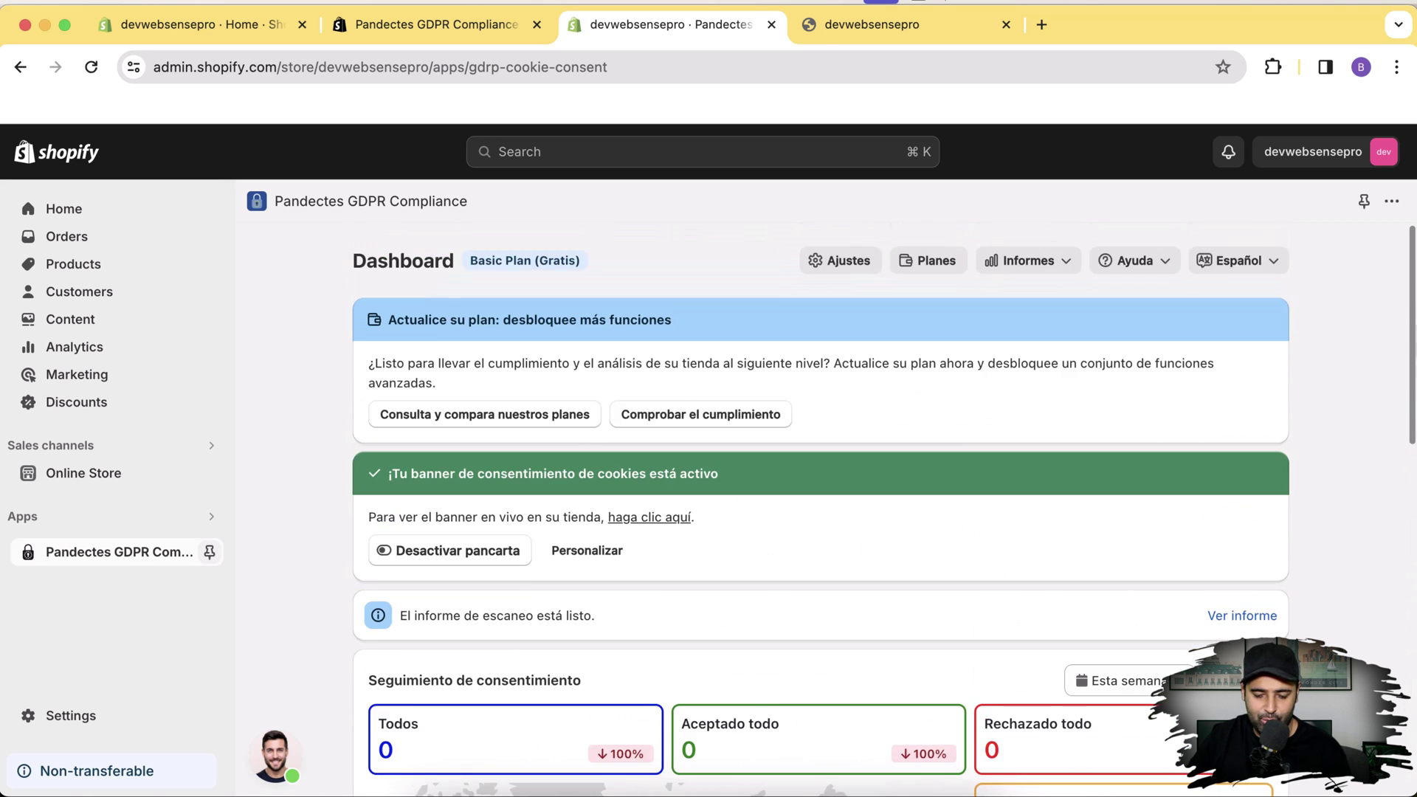
click(1225, 264)
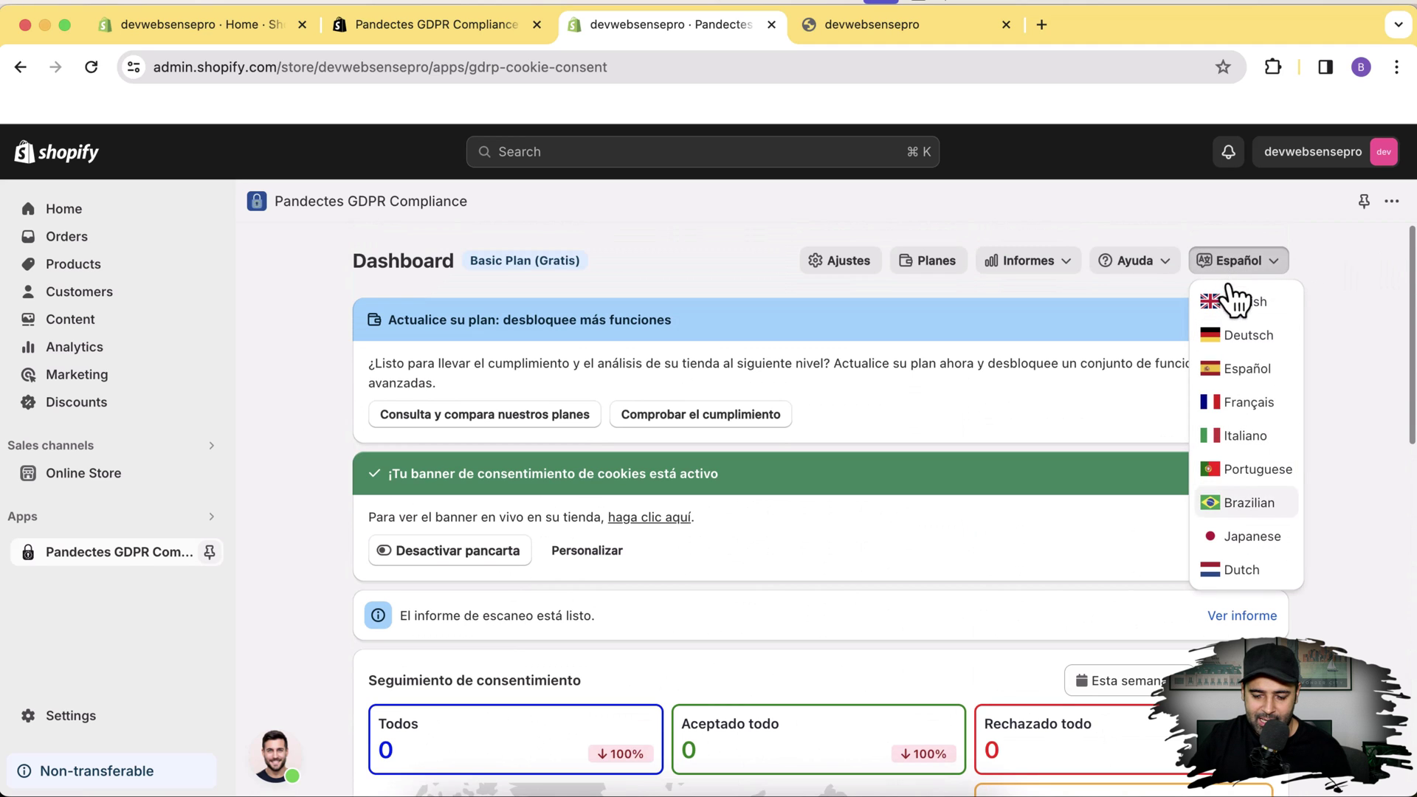